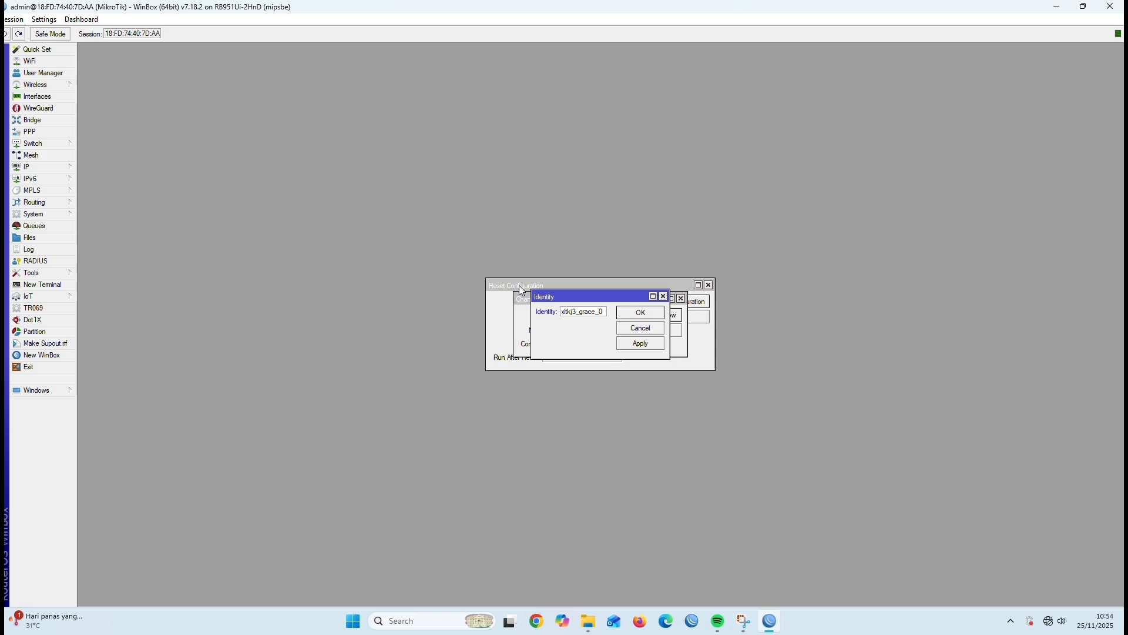
# Complete the router identity with the ending 06_wr and save it
pyautogui.write('6_wr')
pyautogui.press('Return')
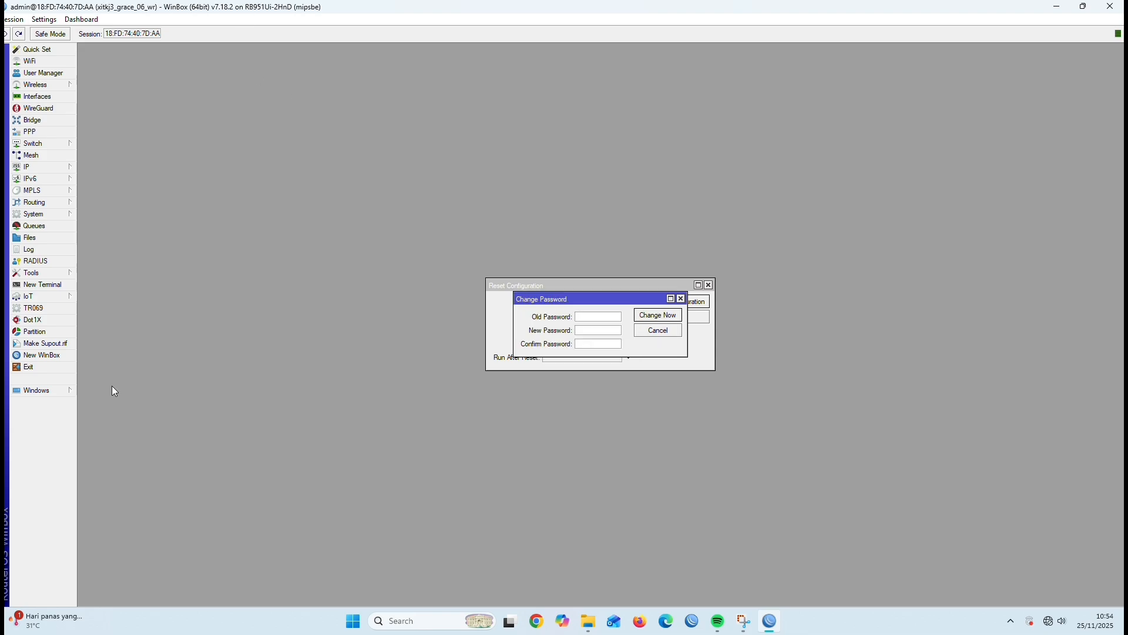
# Enable the wlan1 wireless interface
pyautogui.click(42, 86)
pyautogui.click(96, 98)
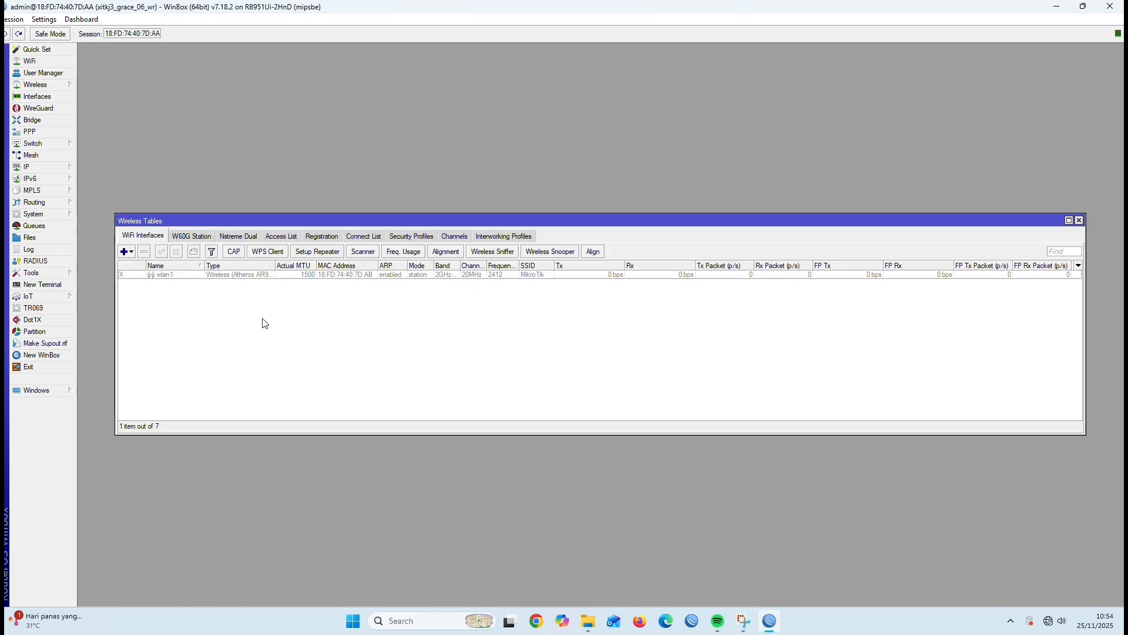
pyautogui.click(191, 275)
pyautogui.click(162, 251)
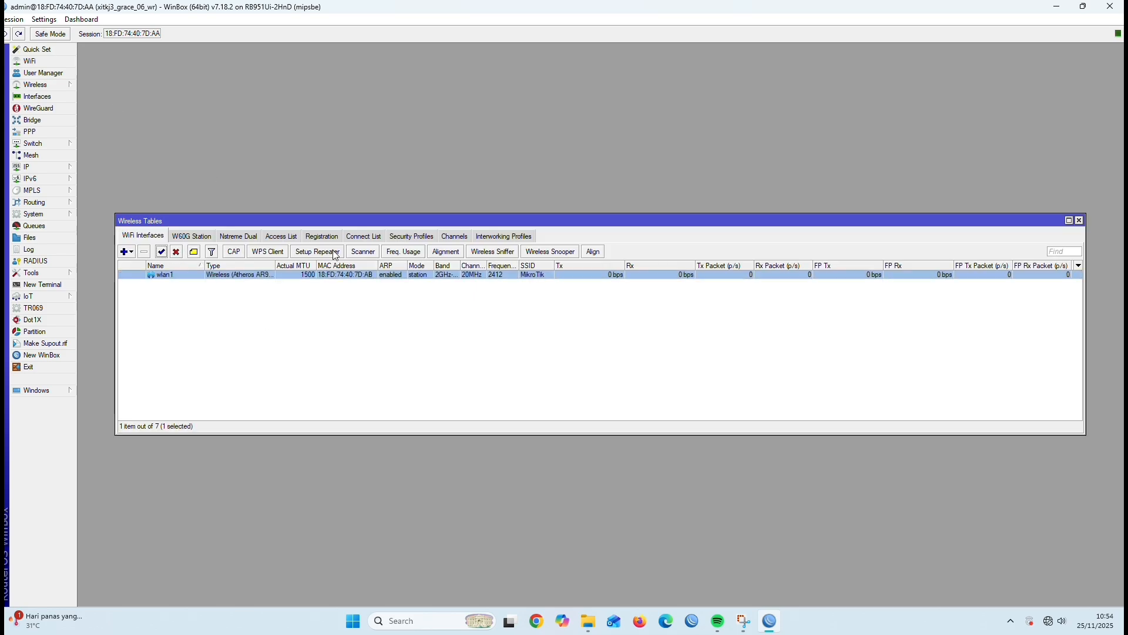
# Add a wireless security profile named with the owner's first name and set its mode to dynamic keys
pyautogui.click(411, 236)
pyautogui.click(124, 252)
pyautogui.write('grace')
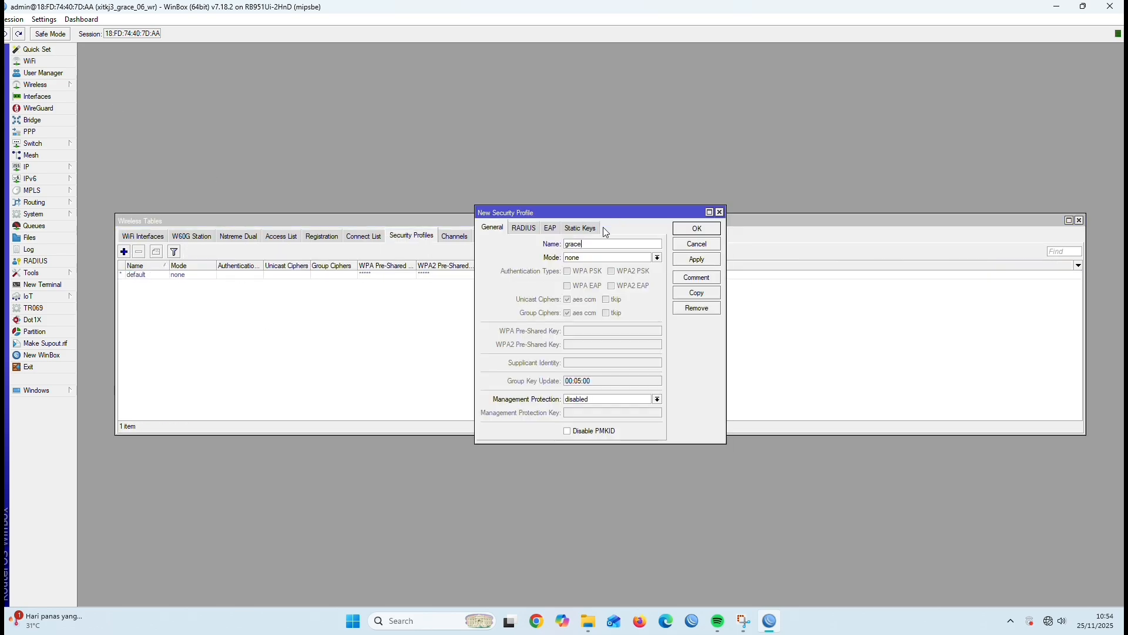
pyautogui.click(611, 259)
pyautogui.click(611, 259)
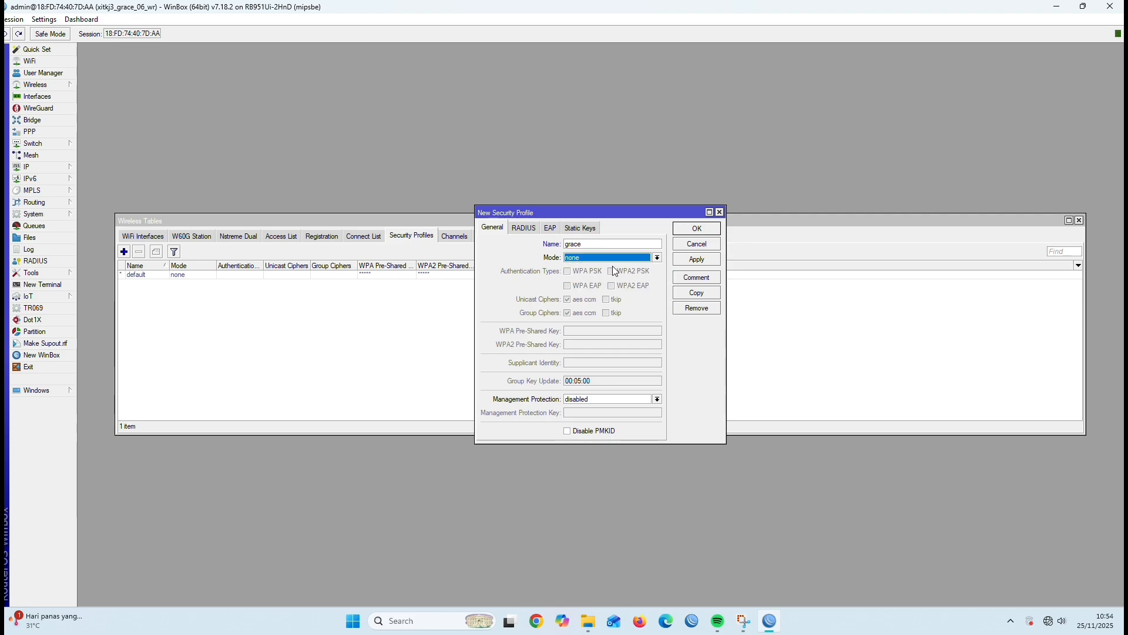
pyautogui.click(612, 259)
pyautogui.click(611, 266)
# Allow WPA PSK and WPA2 PSK authentication, enter the pre-shared key, and save the security profile
pyautogui.click(589, 271)
pyautogui.click(614, 272)
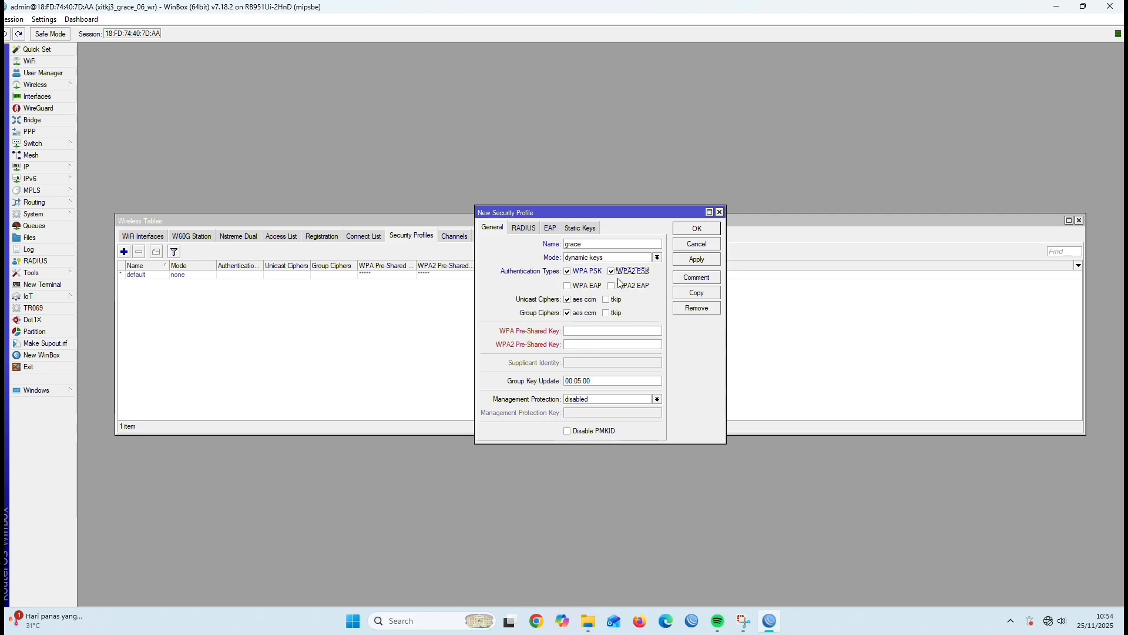
pyautogui.click(622, 332)
pyautogui.press('Return')
# Scan for wireless networks on wlan1 and connect to the access point with radio name CC2DE08CF1D5
pyautogui.click(142, 237)
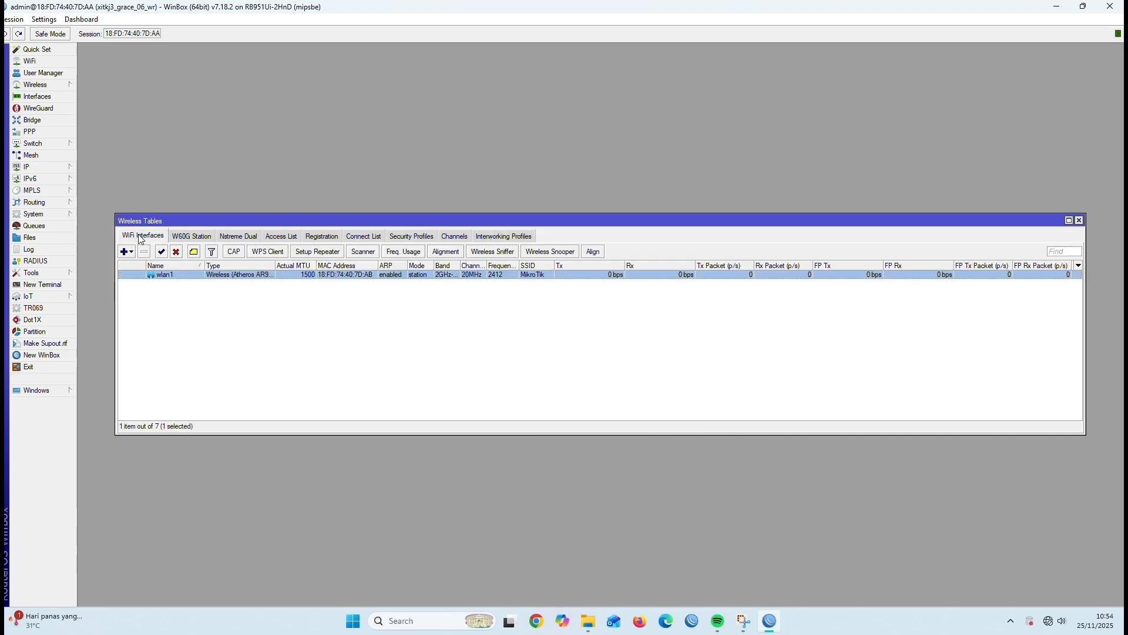
pyautogui.click(362, 251)
pyautogui.click(728, 214)
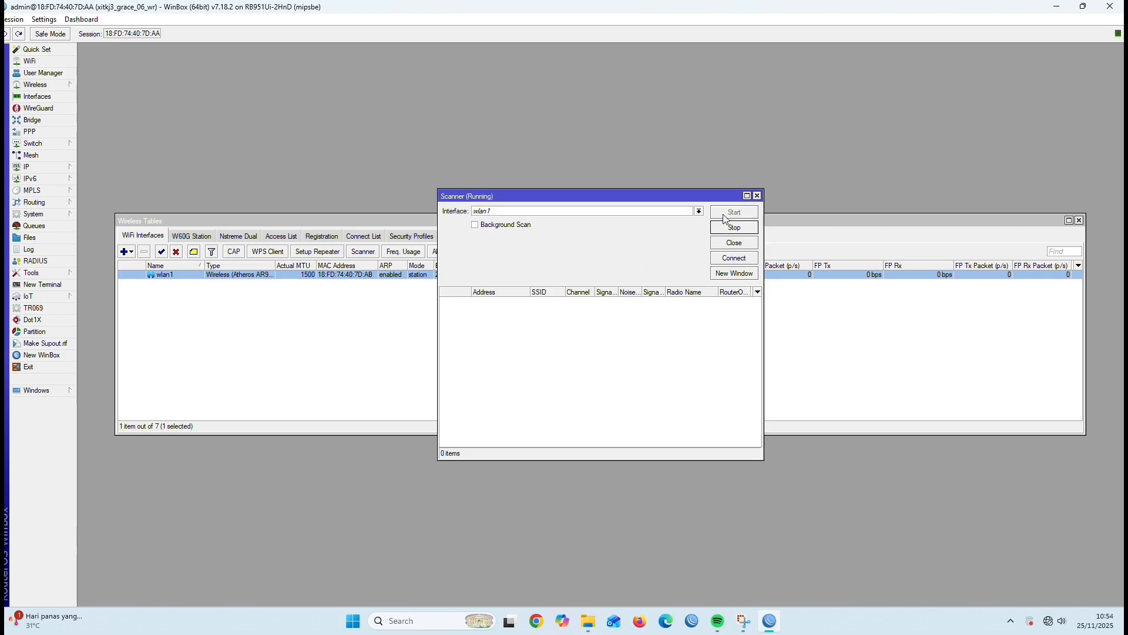
pyautogui.click(548, 309)
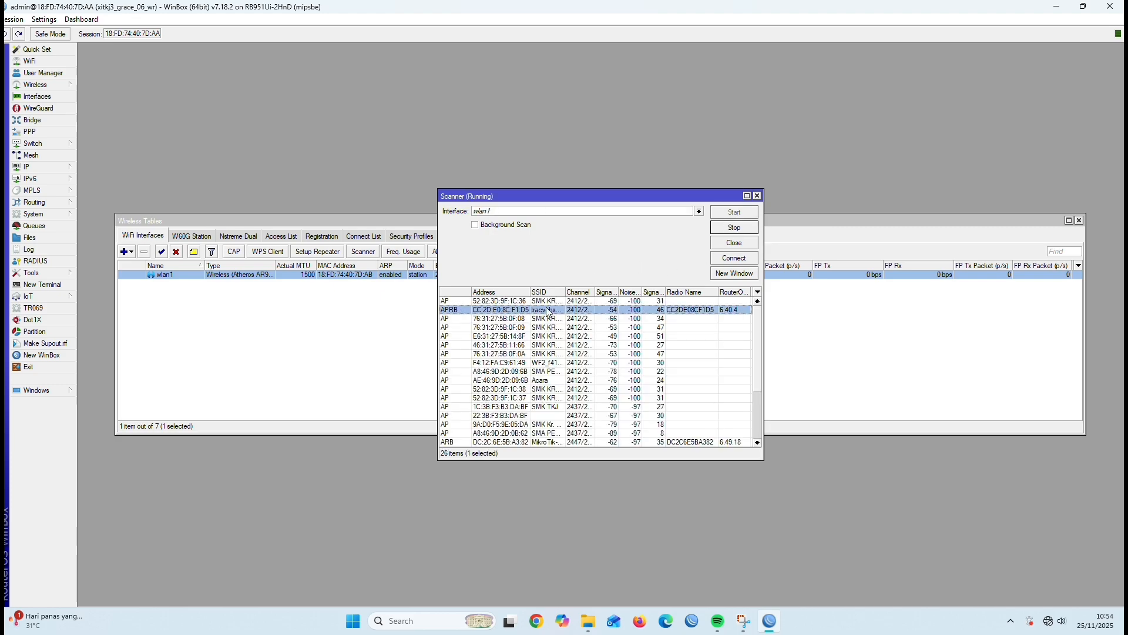
pyautogui.click(736, 259)
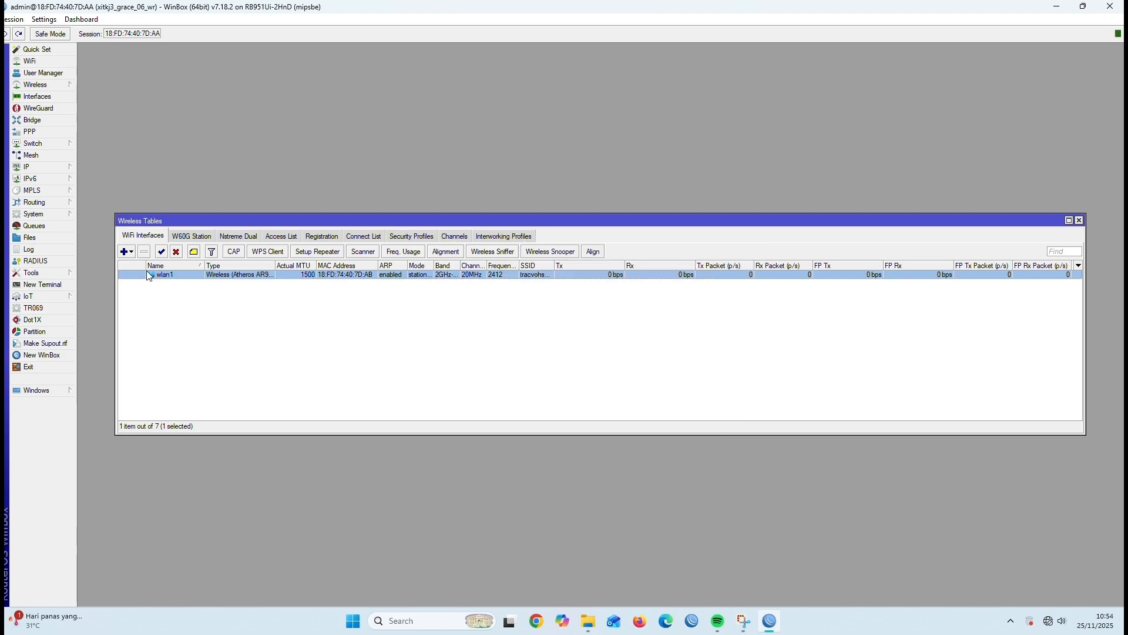
# Assign the newly created security profile to wlan1 in its wireless settings and save the interface
pyautogui.doubleClick(165, 275)
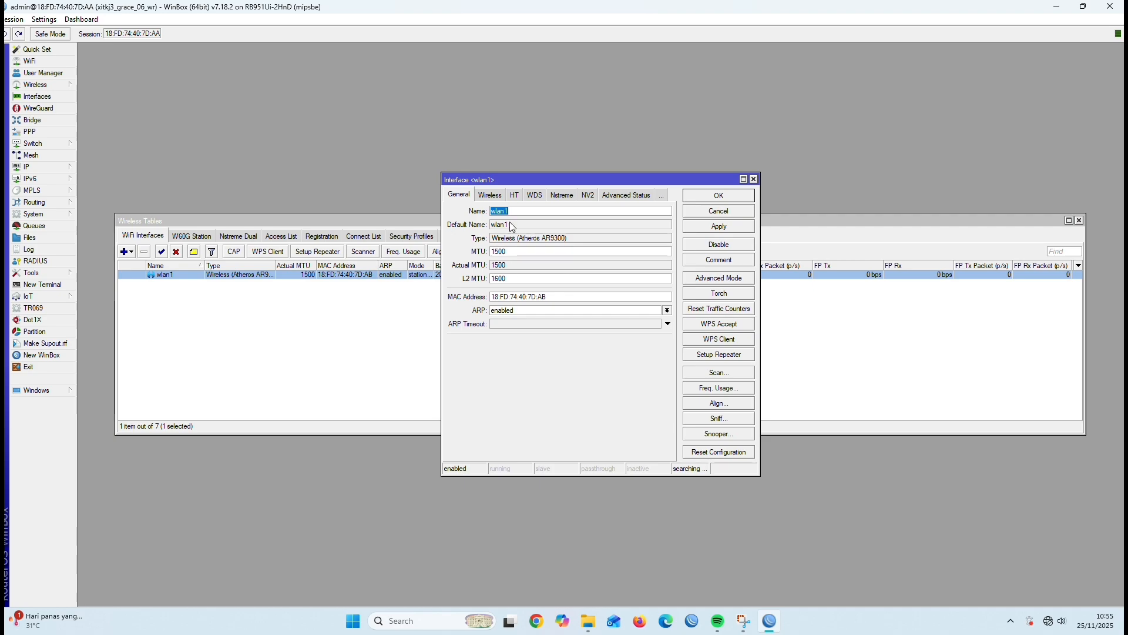
pyautogui.click(492, 195)
pyautogui.click(558, 278)
pyautogui.click(558, 299)
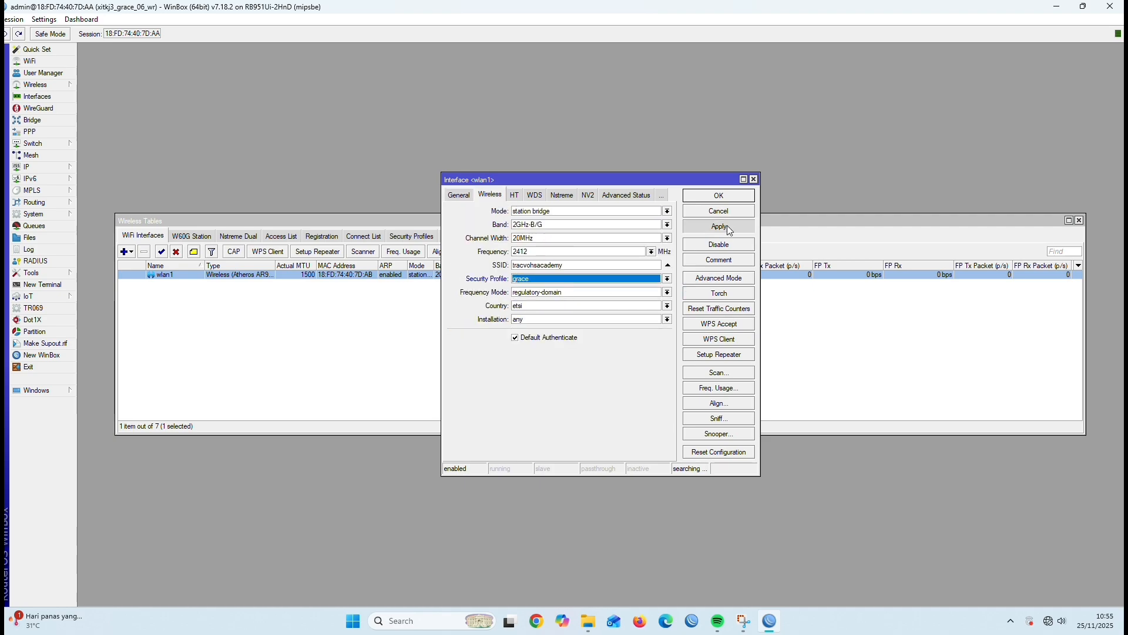
pyautogui.click(729, 229)
pyautogui.click(712, 198)
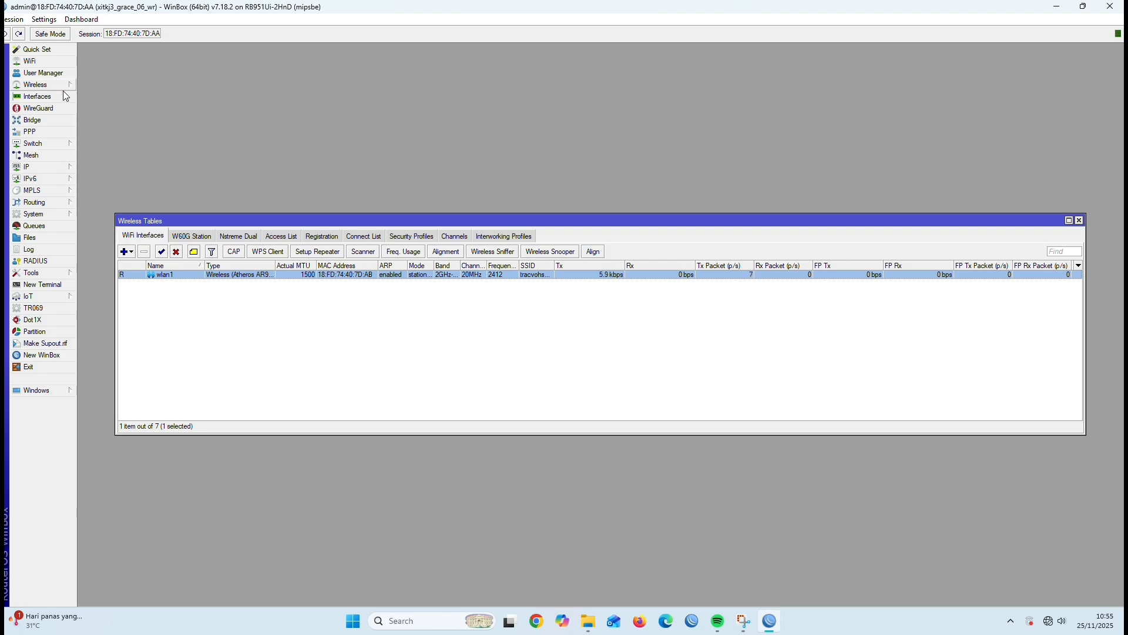
# Create a VLAN interface named ruang1 with VLAN ID 10 on ether2
pyautogui.click(35, 96)
pyautogui.click(91, 252)
pyautogui.click(161, 154)
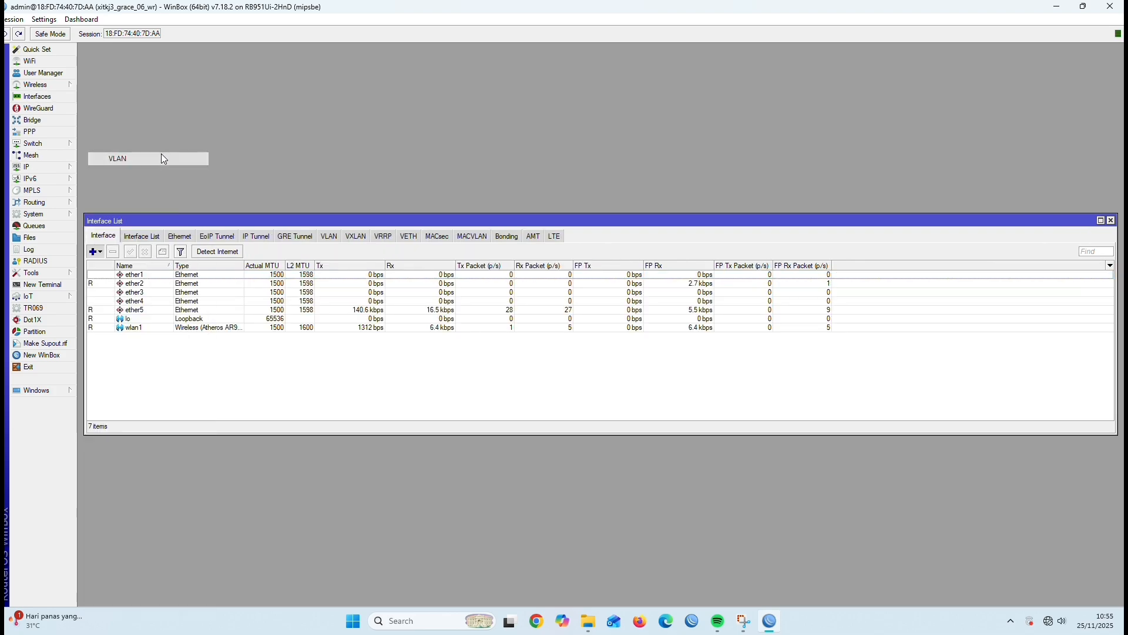
pyautogui.write('ruang1')
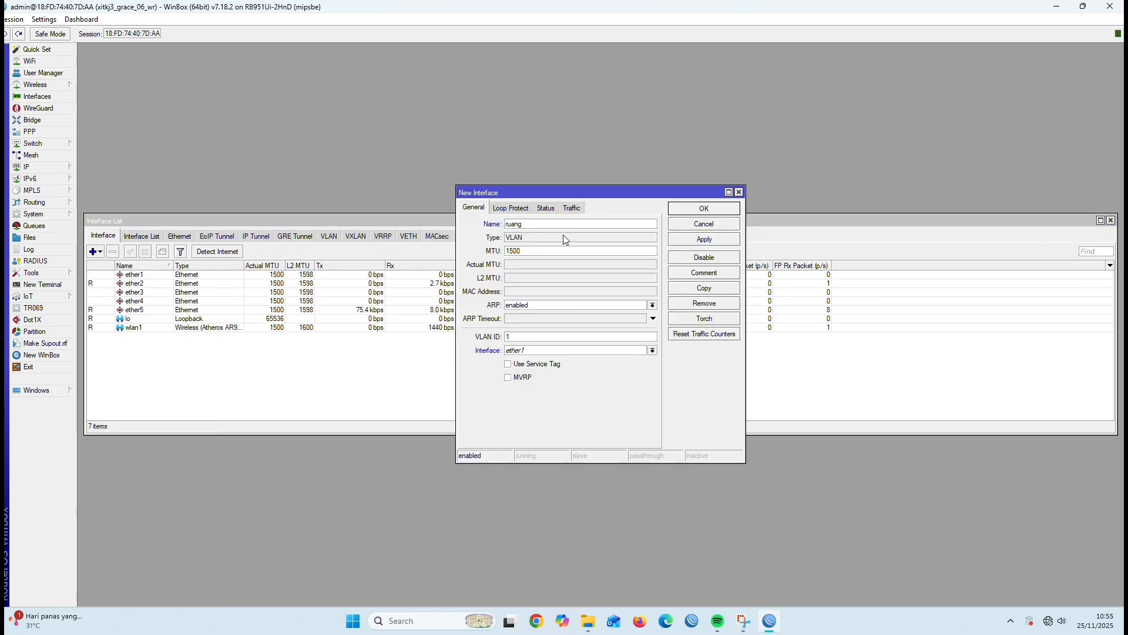
pyautogui.click(559, 337)
pyautogui.write('0')
pyautogui.click(577, 351)
pyautogui.click(582, 367)
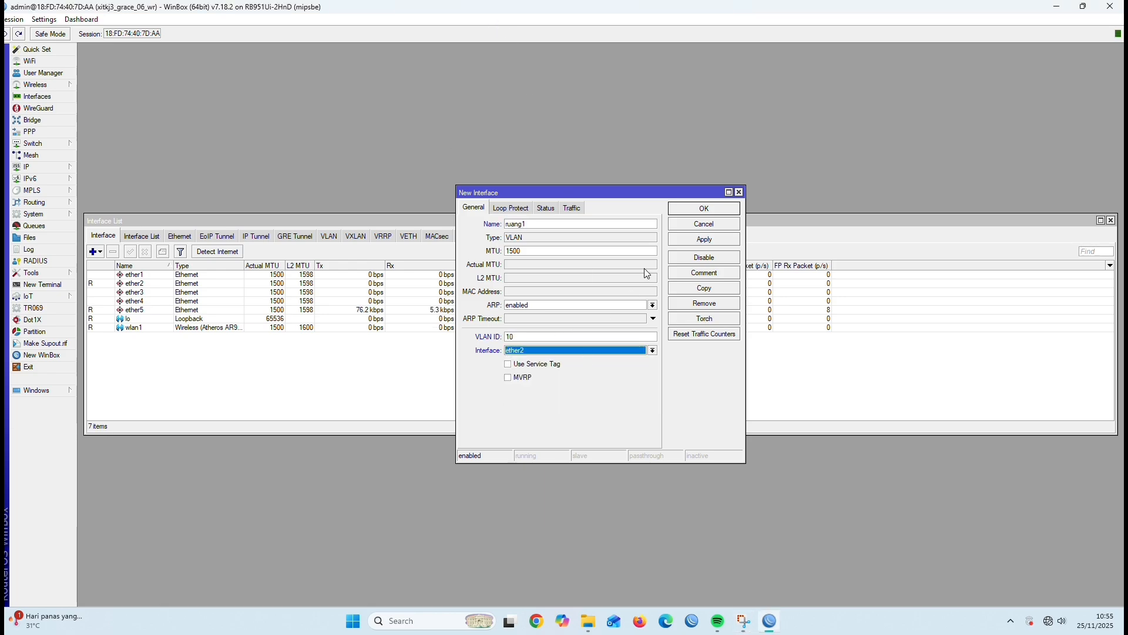
pyautogui.click(685, 240)
pyautogui.click(695, 209)
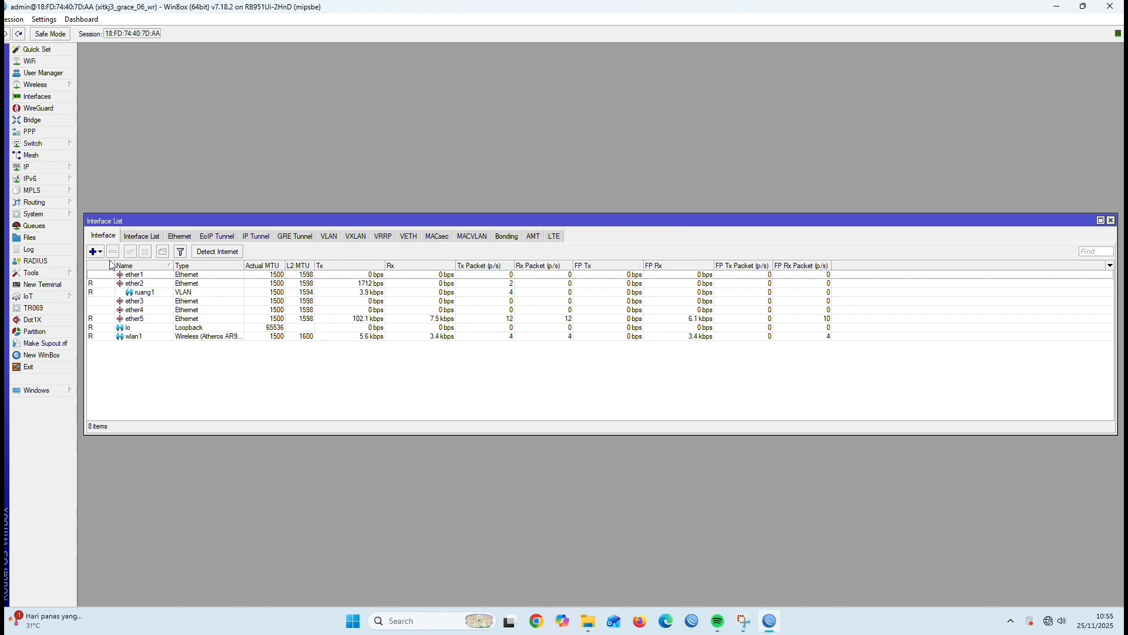
# Create a VLAN interface named ruang2 with VLAN ID 20 on ether2
pyautogui.click(94, 251)
pyautogui.click(128, 158)
pyautogui.write('r')
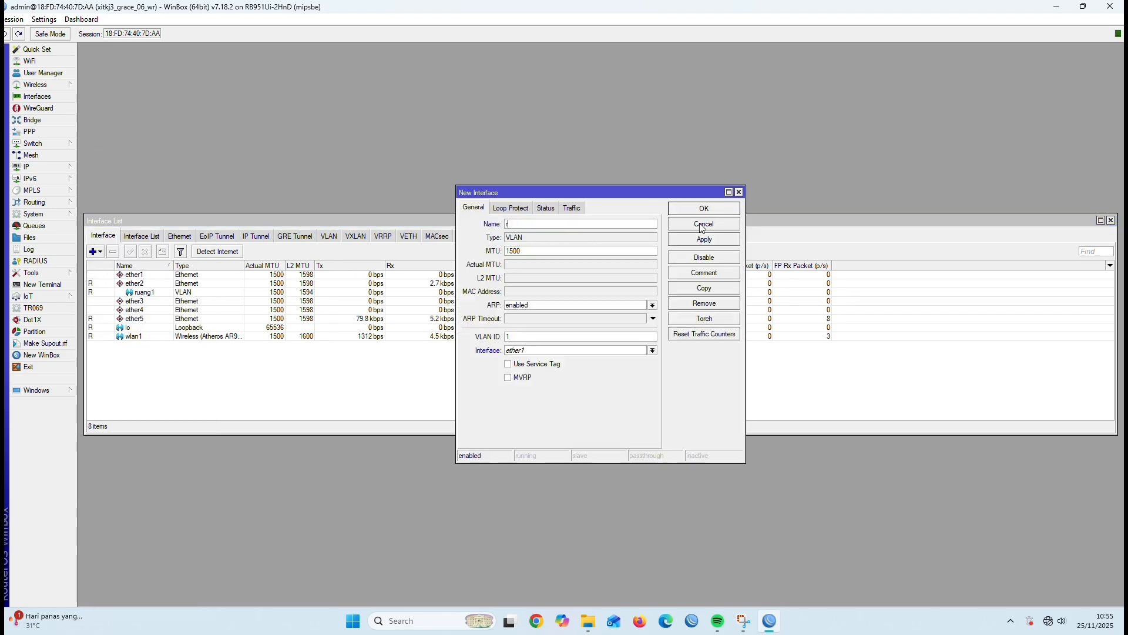
pyautogui.write('uang ')
pyautogui.write('20')
pyautogui.click(573, 350)
pyautogui.click(582, 369)
pyautogui.click(718, 240)
pyautogui.click(689, 207)
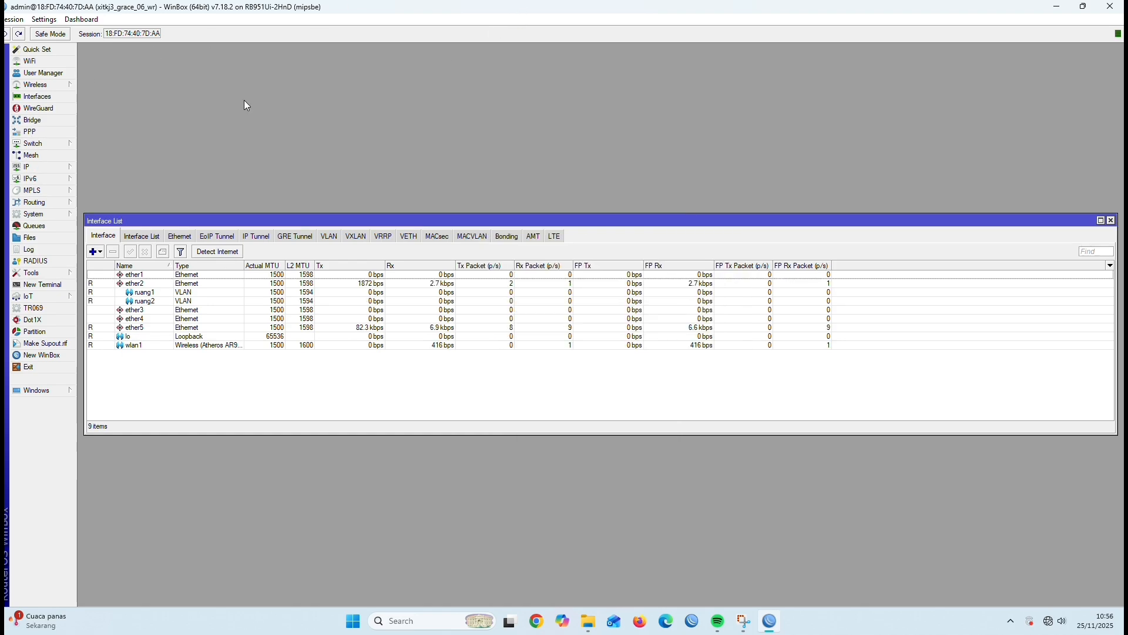
# Add the IP address 192.168.2.16/29 to the ruang1 interface
pyautogui.click(26, 166)
pyautogui.click(106, 179)
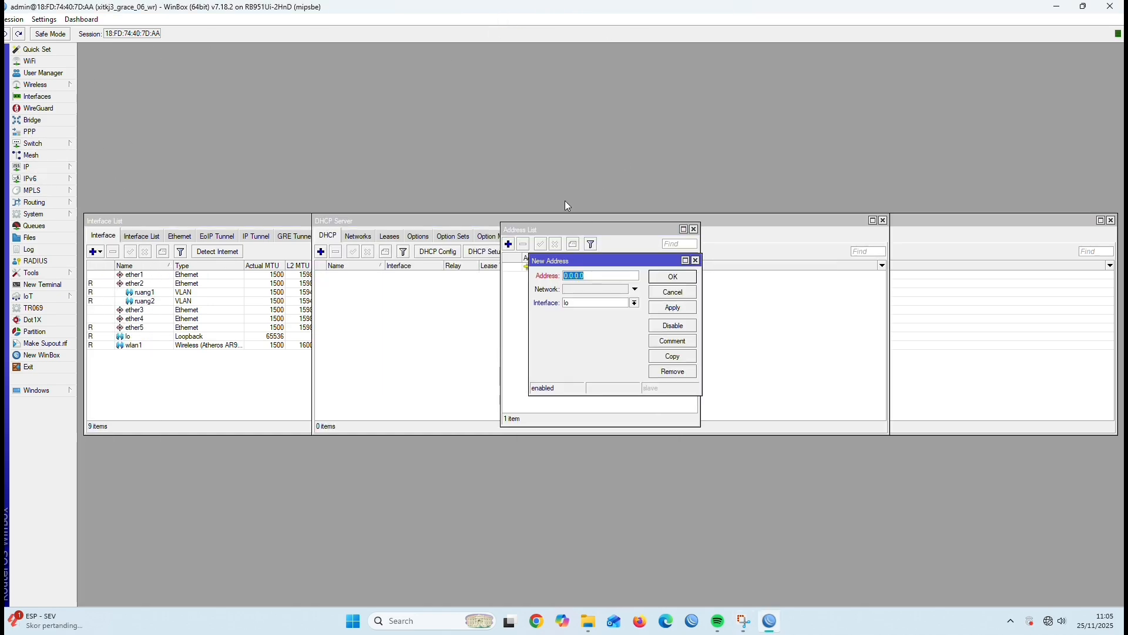
pyautogui.write('192.168.2.16')
pyautogui.click(595, 302)
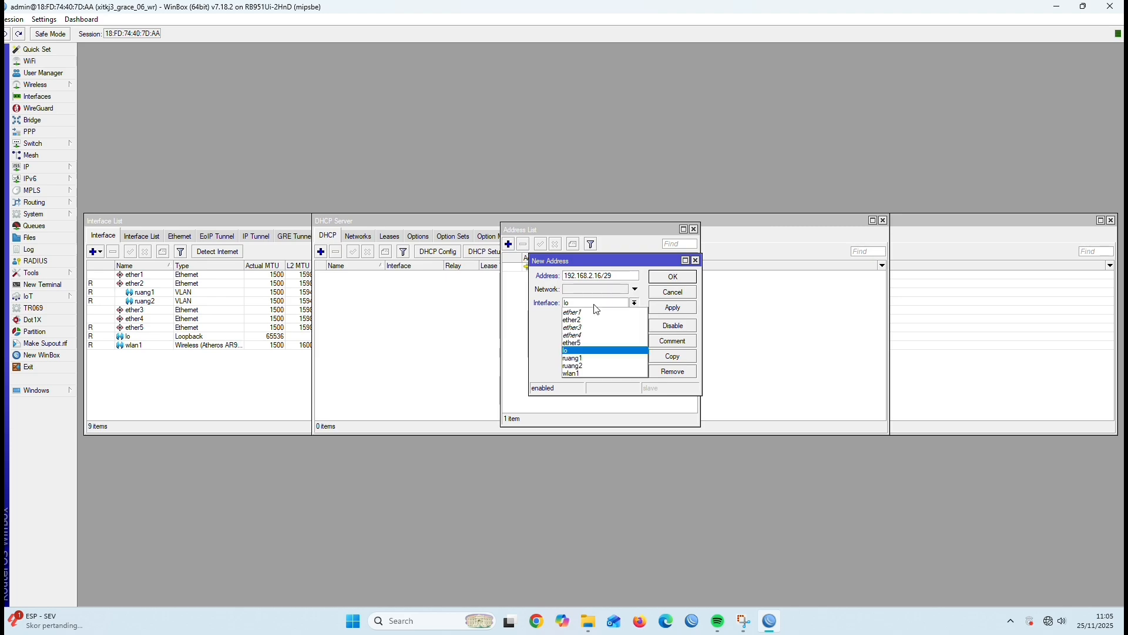
pyautogui.click(592, 351)
pyautogui.click(673, 307)
pyautogui.click(673, 276)
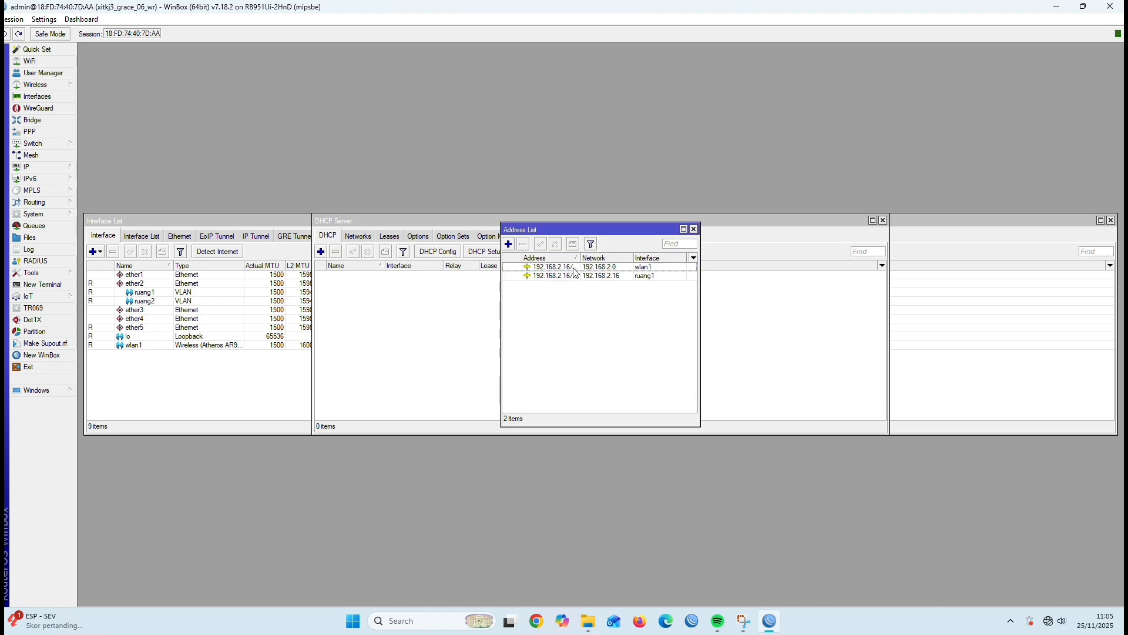
# Add the IP address 192.168.2.16/30 to the ruang2 interface and close the address list
pyautogui.click(509, 244)
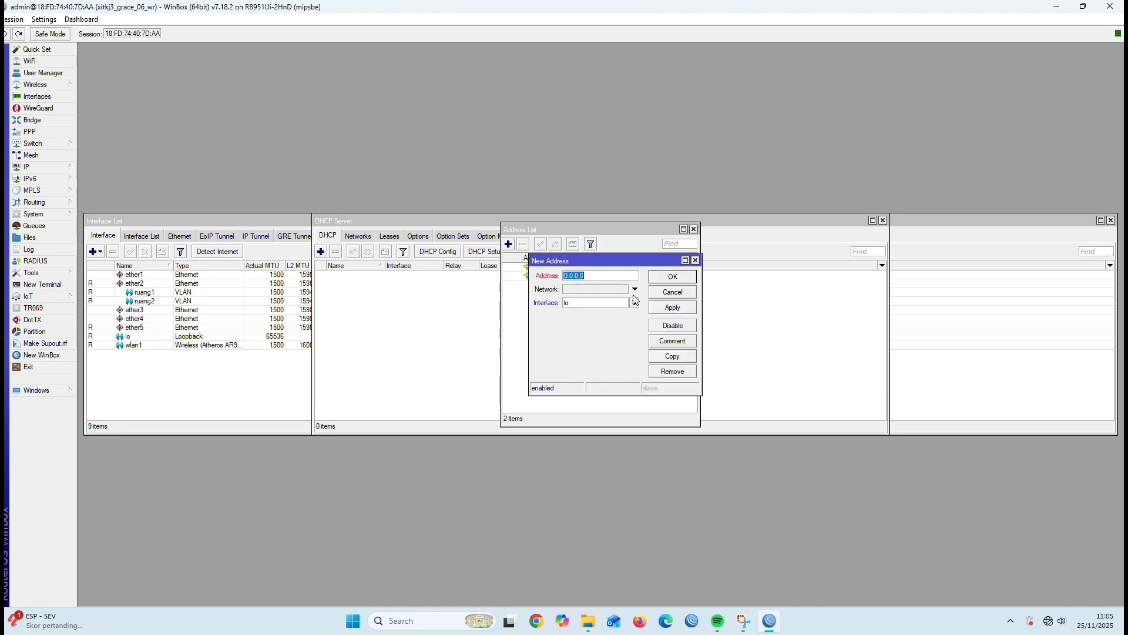
pyautogui.write('192.168.2.16/30')
pyautogui.click(611, 303)
pyautogui.click(614, 354)
pyautogui.click(683, 306)
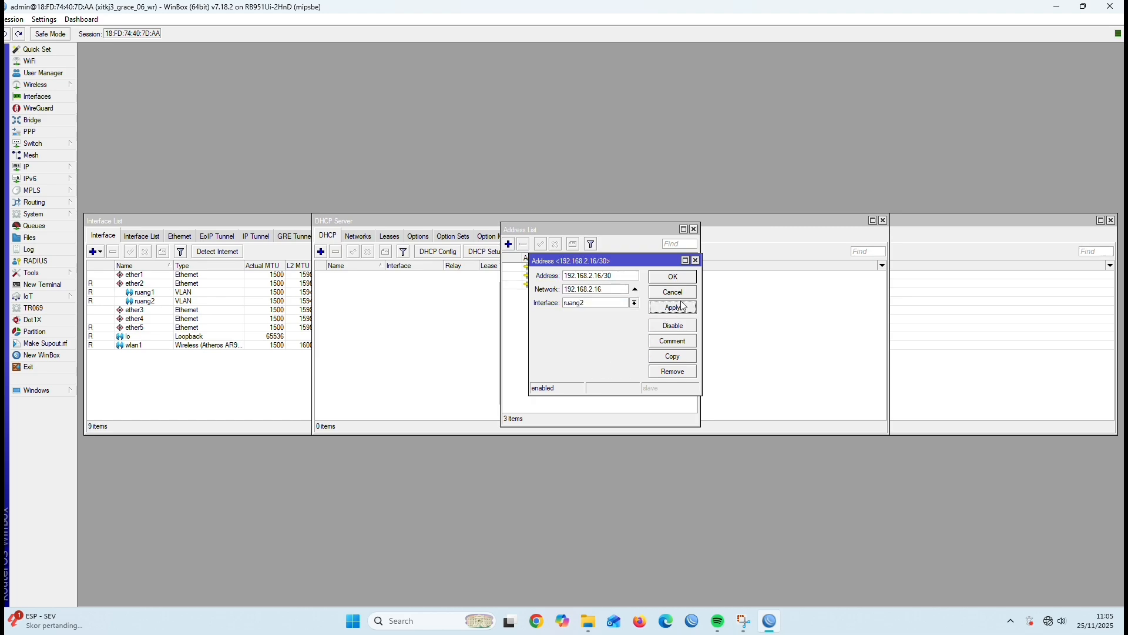
pyautogui.click(670, 276)
pyautogui.click(694, 228)
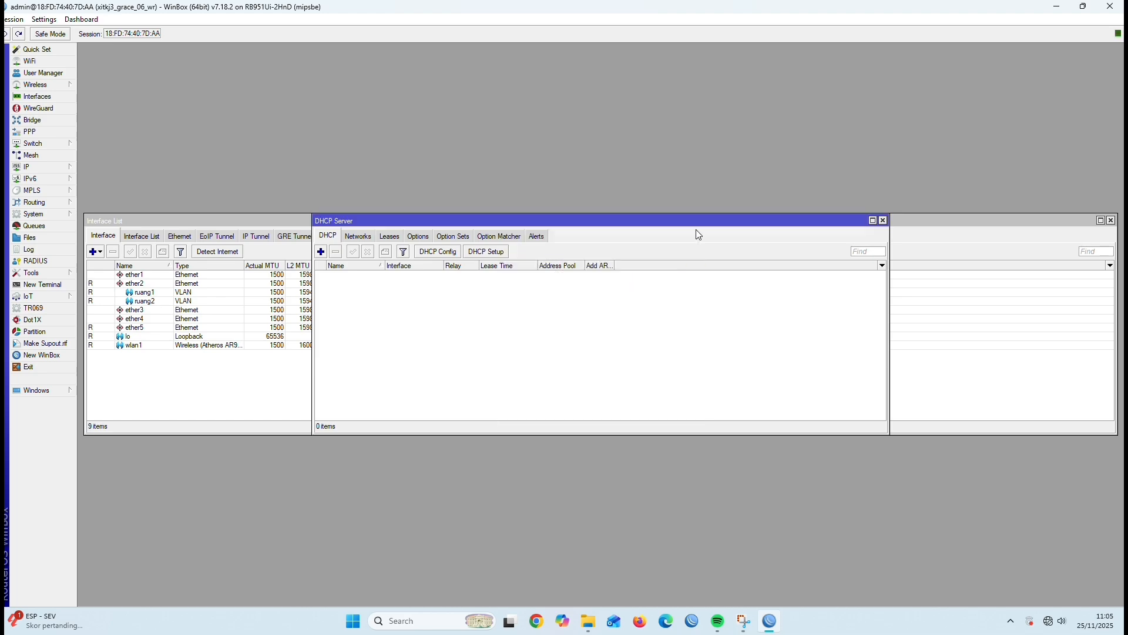
# Set the first DNS server to 192.168.2.1, add a second DNS server, and save the DNS settings
pyautogui.click(29, 167)
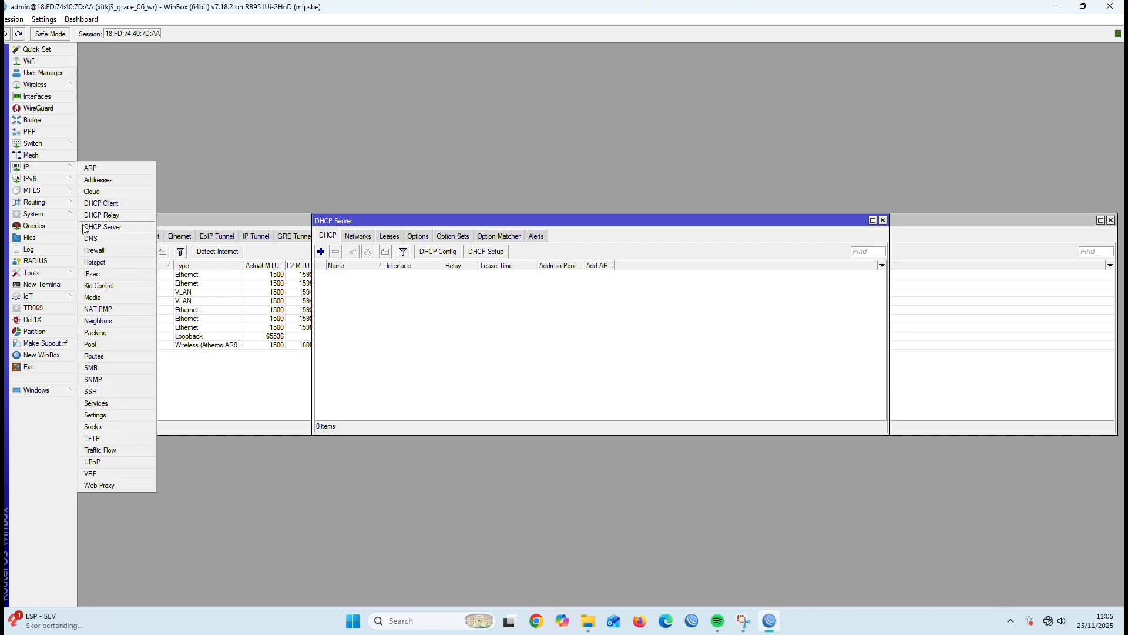
pyautogui.click(93, 238)
pyautogui.doubleClick(594, 227)
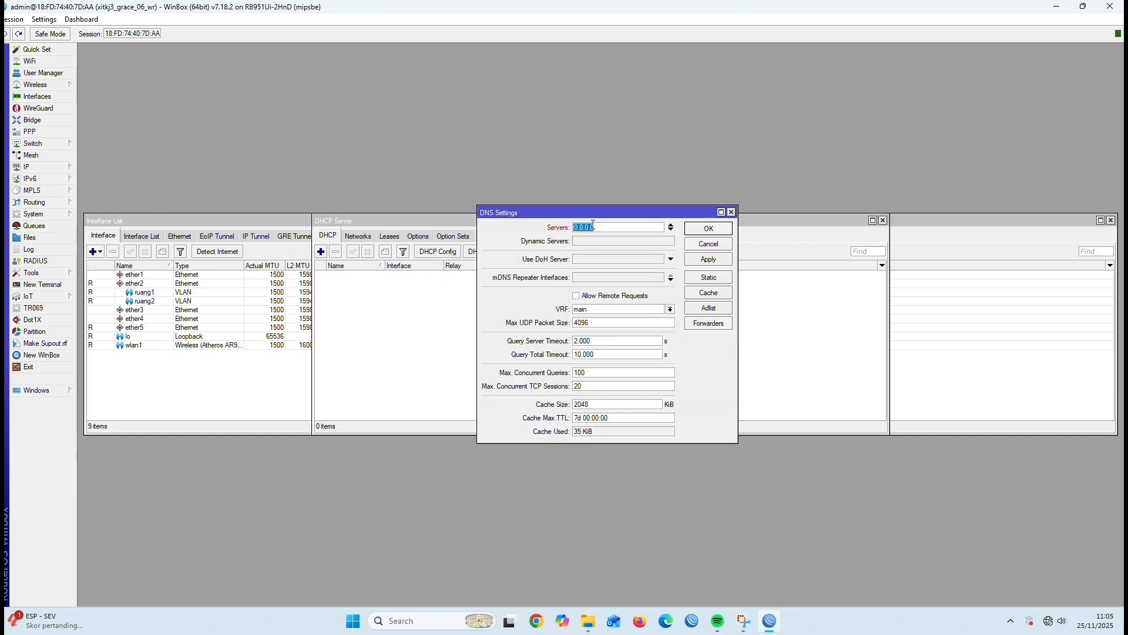
pyautogui.write('192.168.2.1')
pyautogui.click(671, 230)
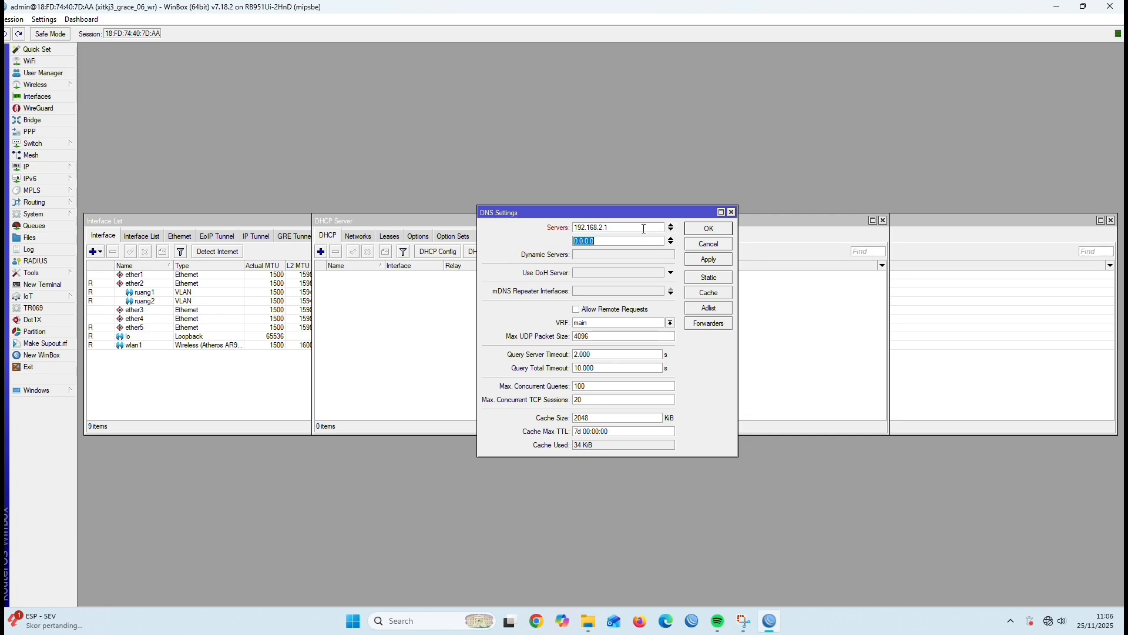
pyautogui.write('202')
pyautogui.click(708, 228)
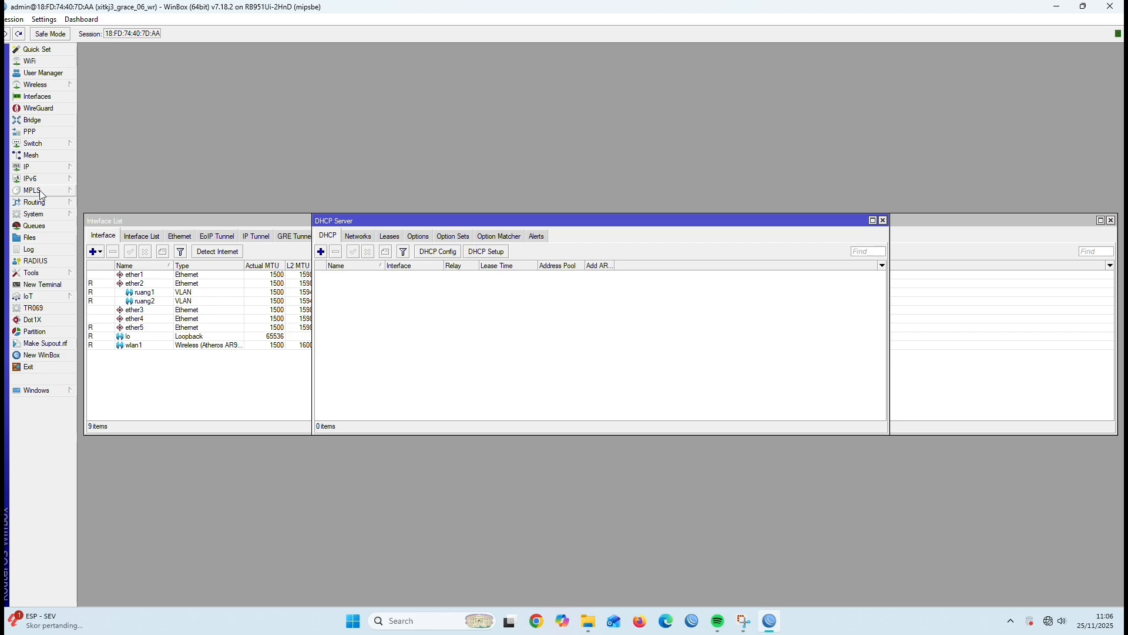
# Add a default route for 0.0.0.0/0 through the gateway 192.168.2.1
pyautogui.click(23, 169)
pyautogui.click(93, 356)
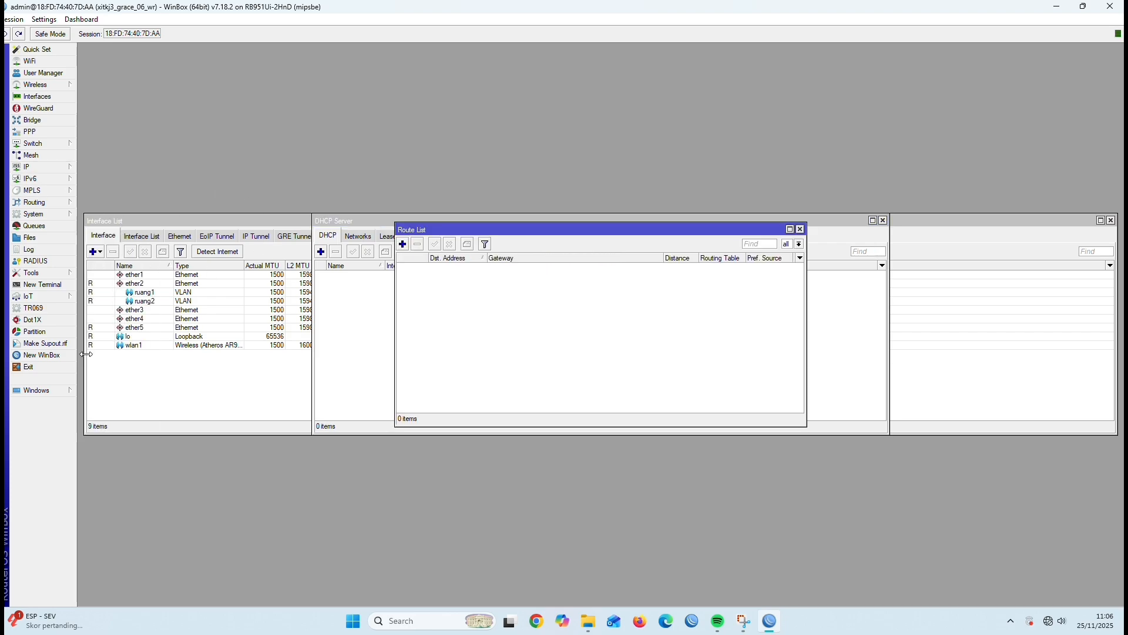
pyautogui.click(402, 244)
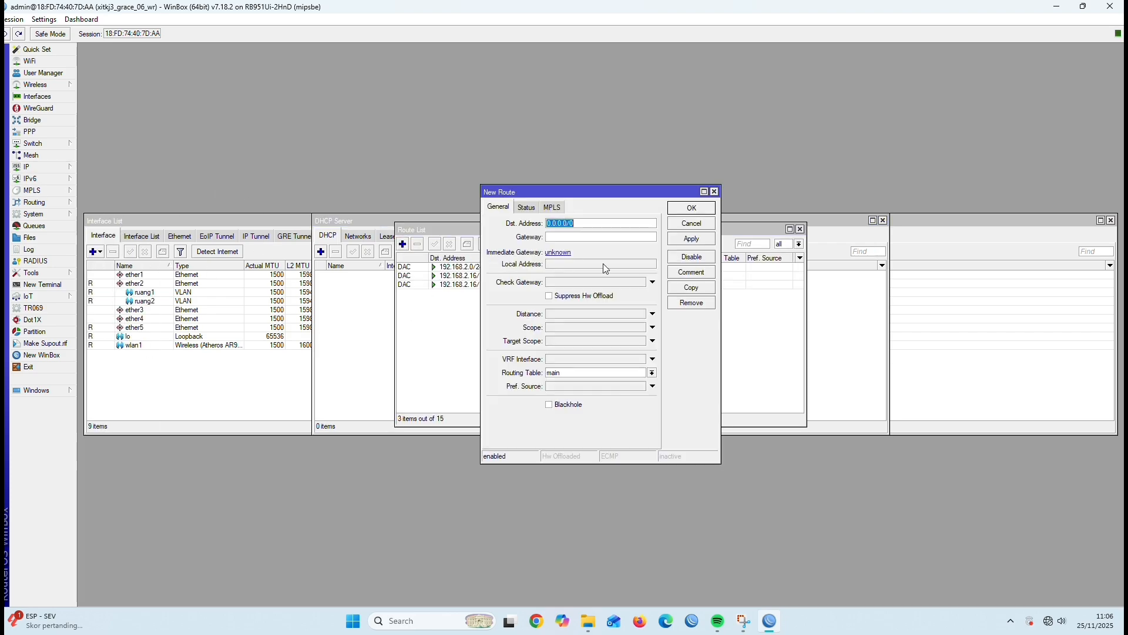
pyautogui.click(567, 237)
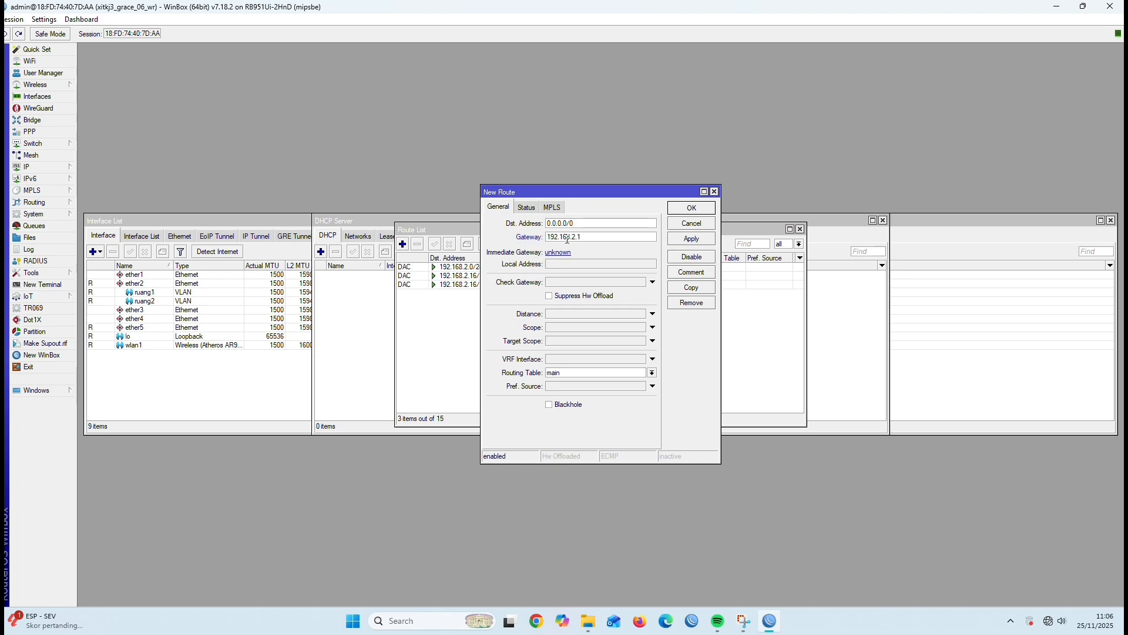
pyautogui.click(504, 23)
pyautogui.click(692, 238)
pyautogui.click(691, 209)
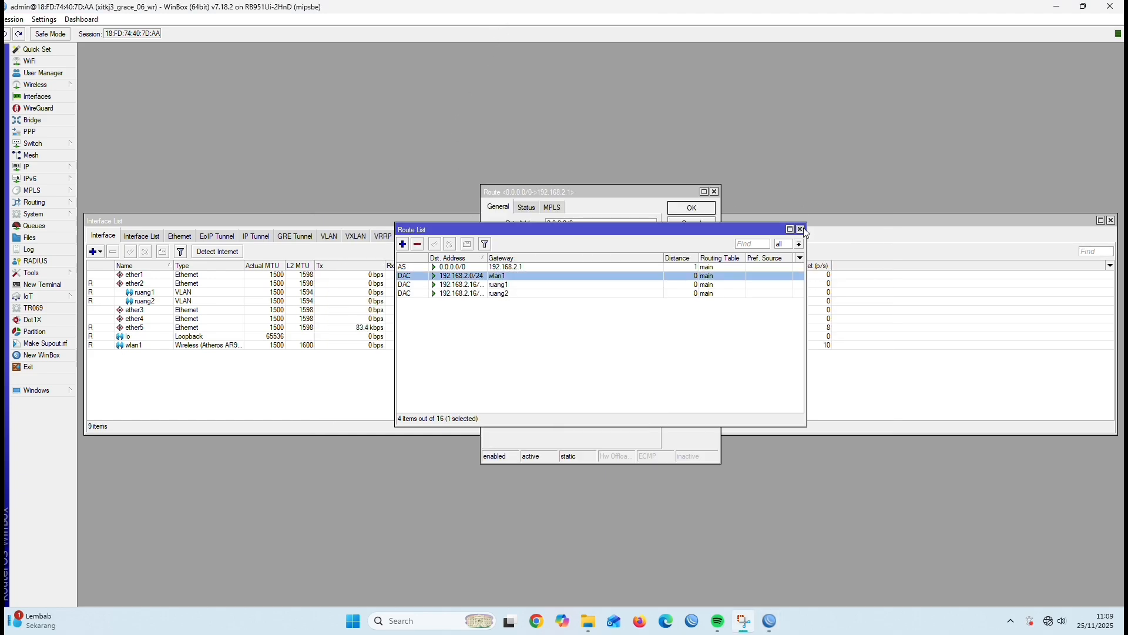
# Run DHCP Setup for the ruang1 interface, keeping only the address range 192.168.2.17-192.168.2.22 to give out
pyautogui.doubleClick(633, 266)
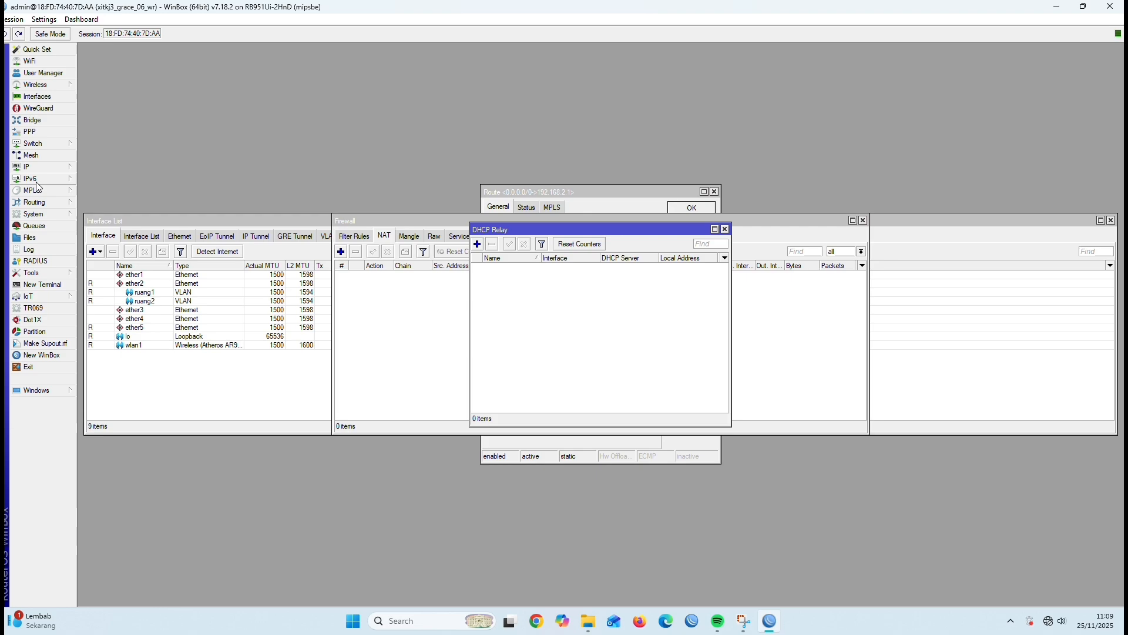
pyautogui.click(35, 167)
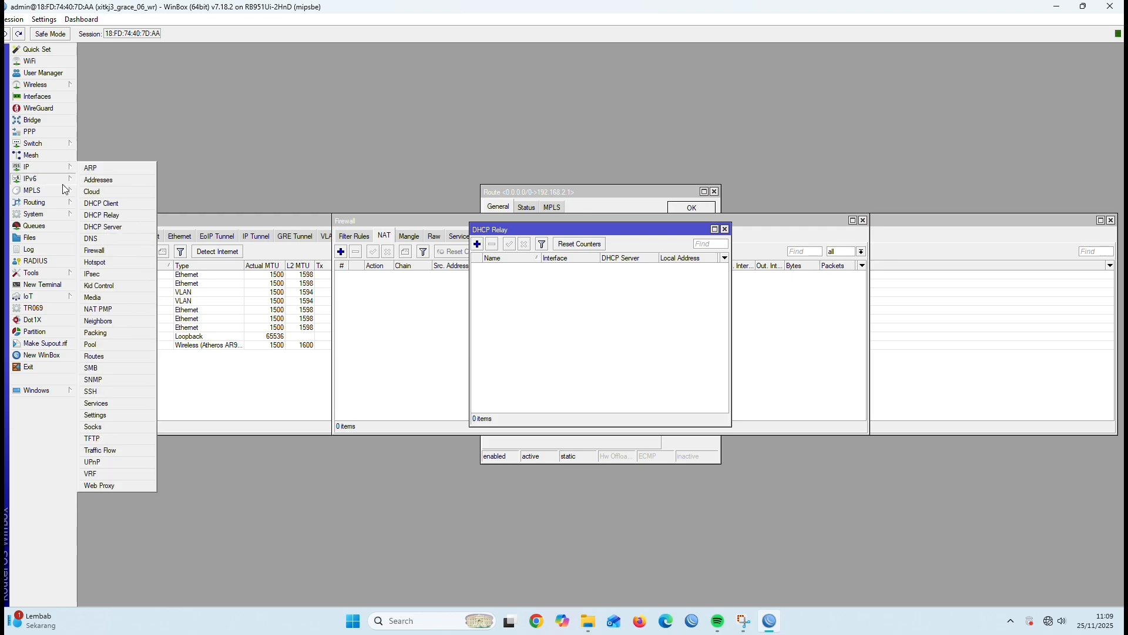
pyautogui.click(105, 230)
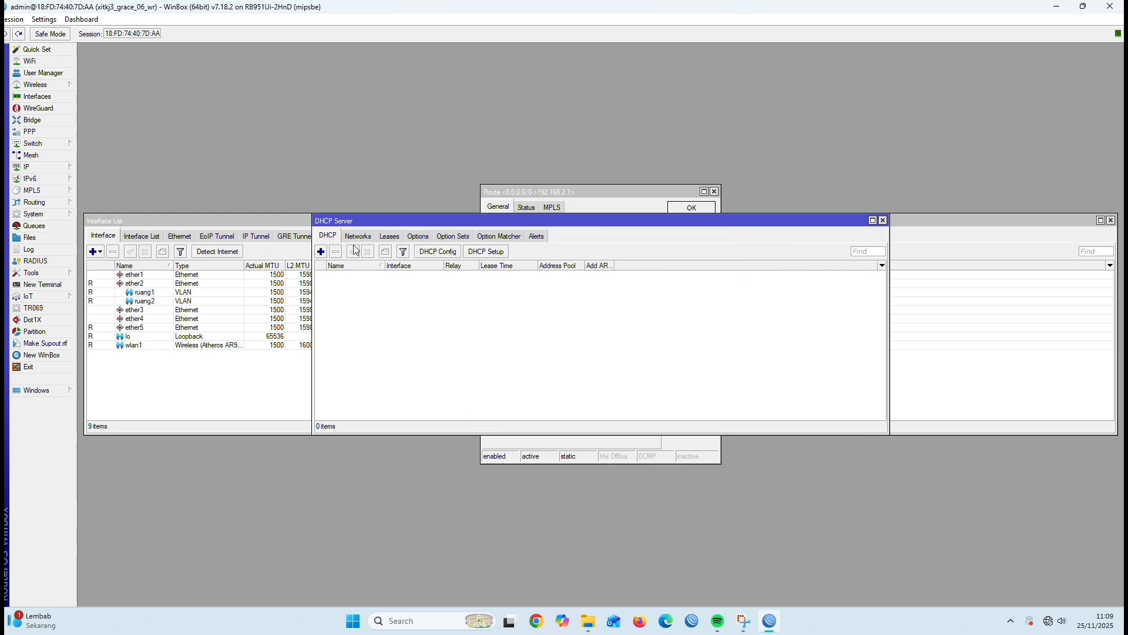
pyautogui.click(486, 252)
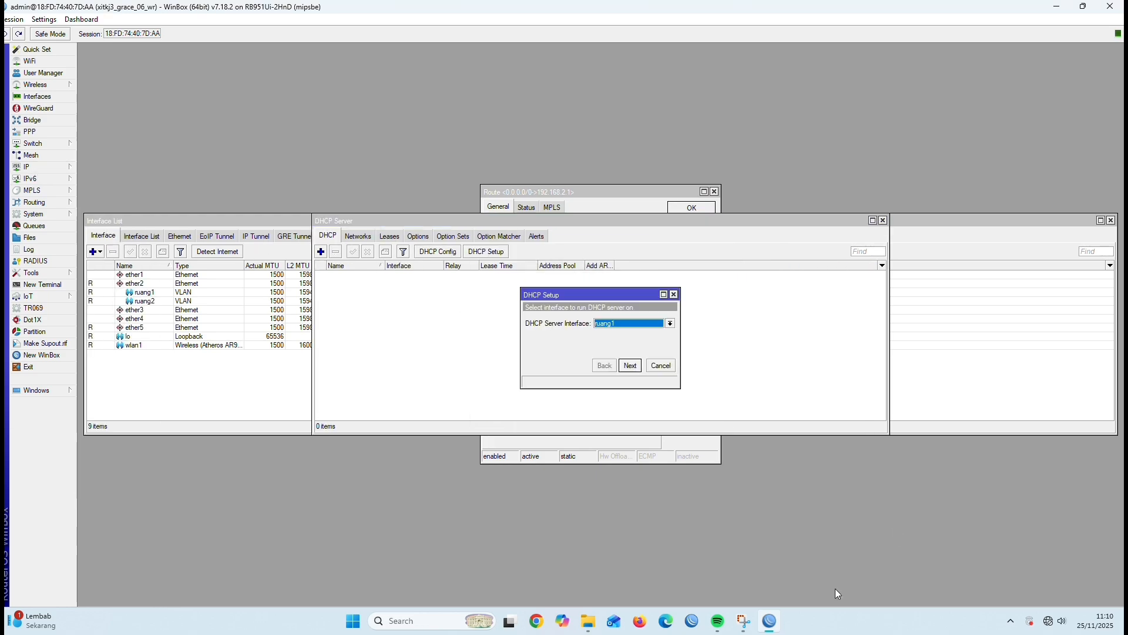
pyautogui.click(630, 366)
pyautogui.click(629, 366)
pyautogui.click(629, 366)
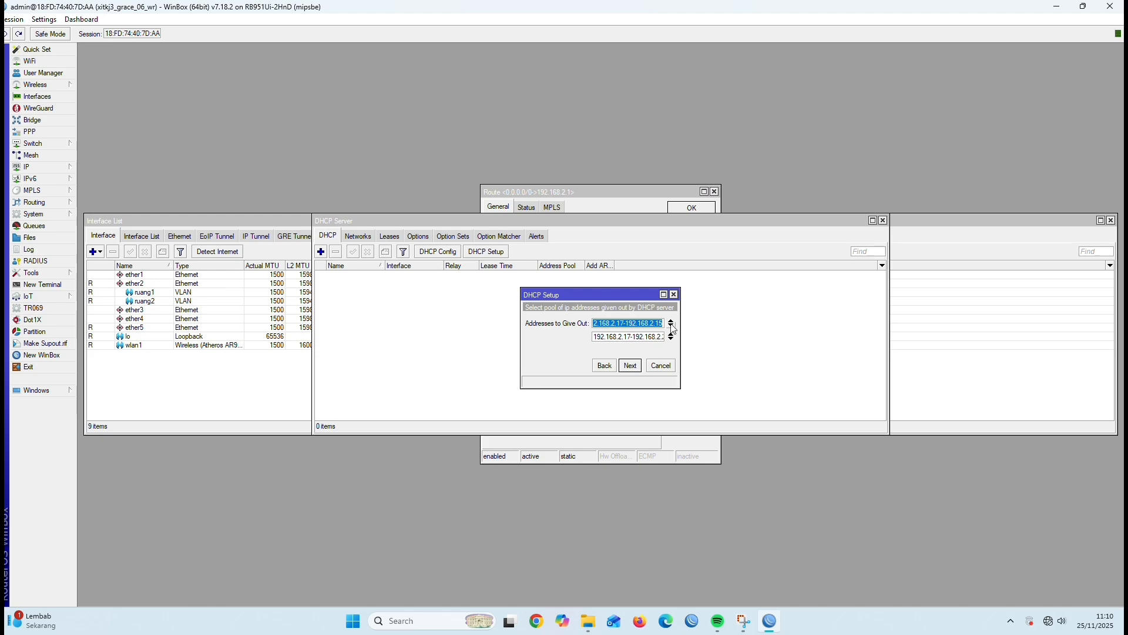
pyautogui.click(671, 321)
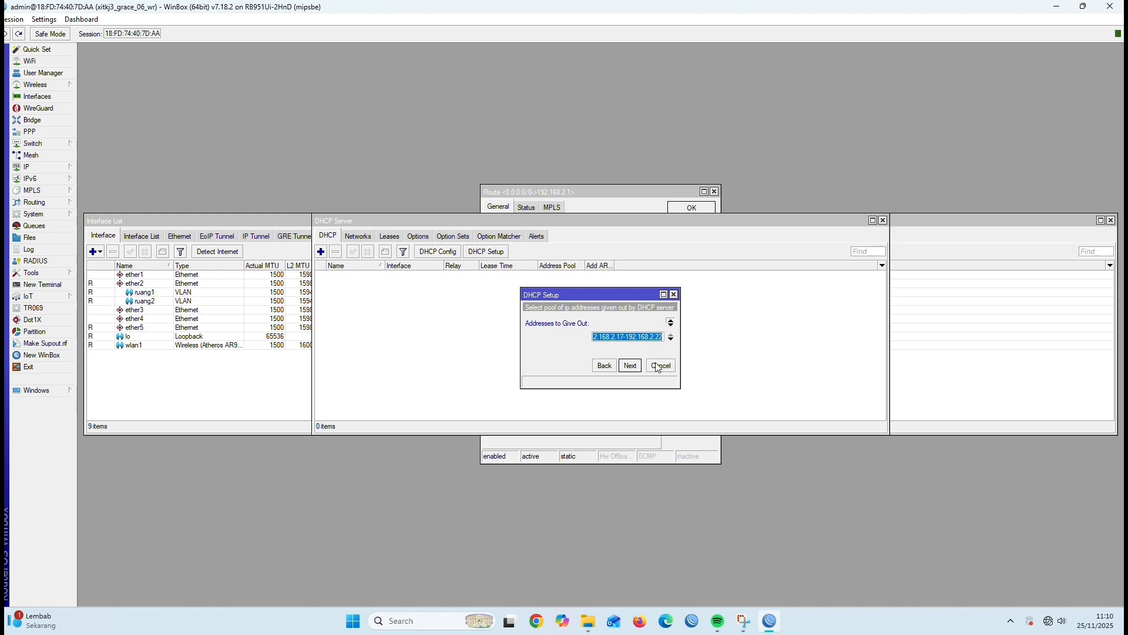
pyautogui.click(629, 366)
pyautogui.click(629, 366)
pyautogui.click(630, 366)
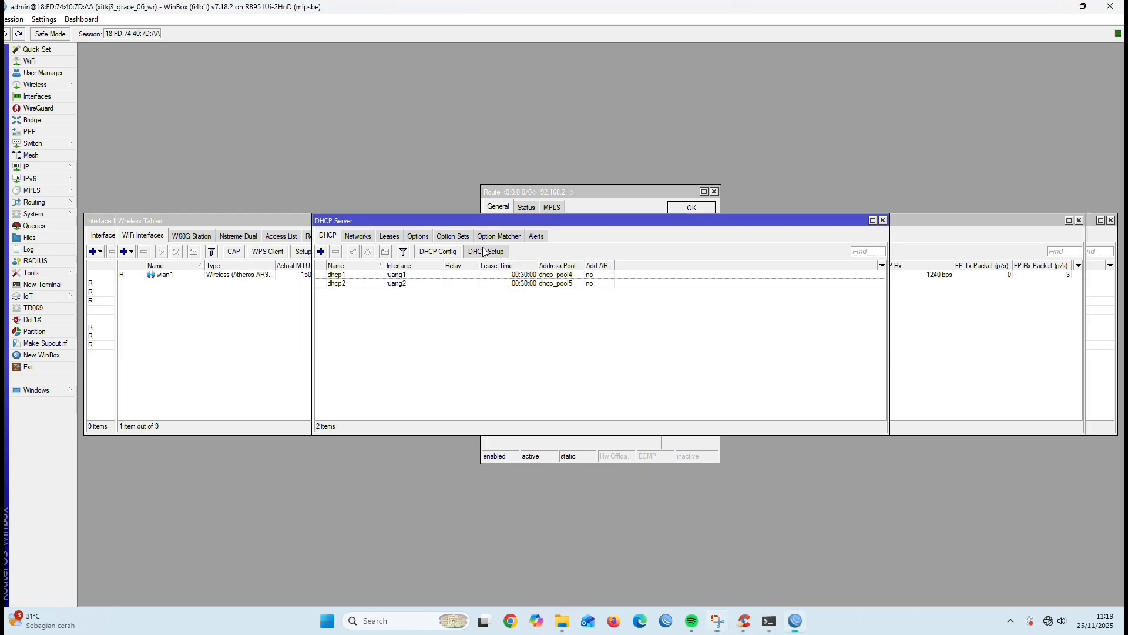
# Run DHCP Setup for the wlan1 interface, accepting the proposed values through to completion
pyautogui.click(486, 251)
pyautogui.click(612, 323)
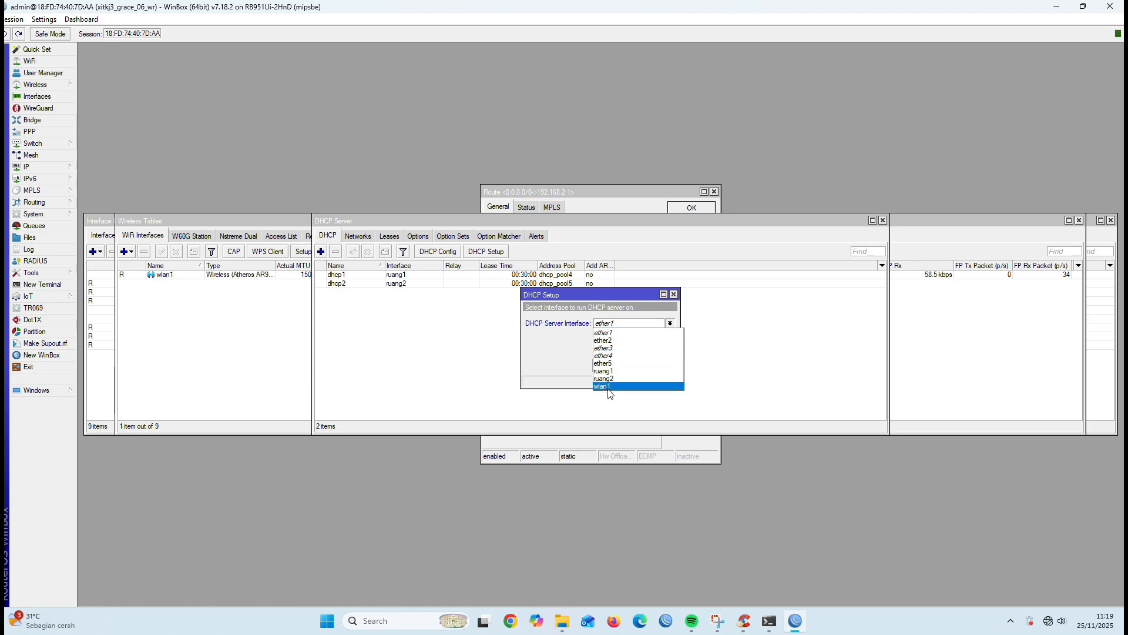
pyautogui.click(607, 390)
pyautogui.click(630, 366)
pyautogui.click(631, 366)
pyautogui.click(630, 366)
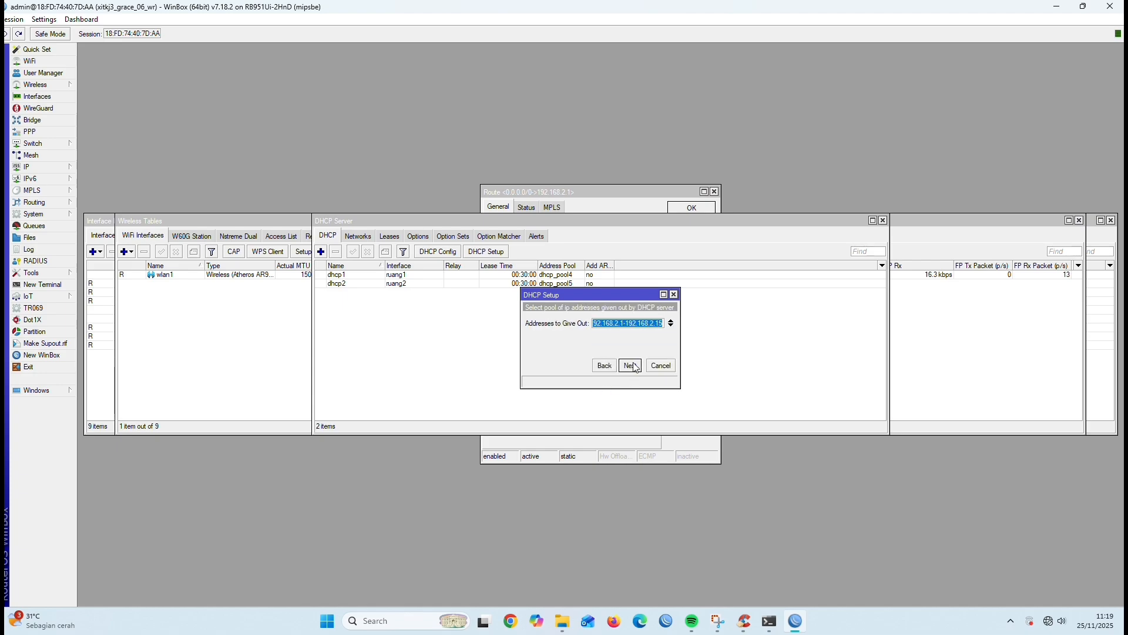
pyautogui.click(630, 365)
pyautogui.click(630, 365)
pyautogui.click(630, 366)
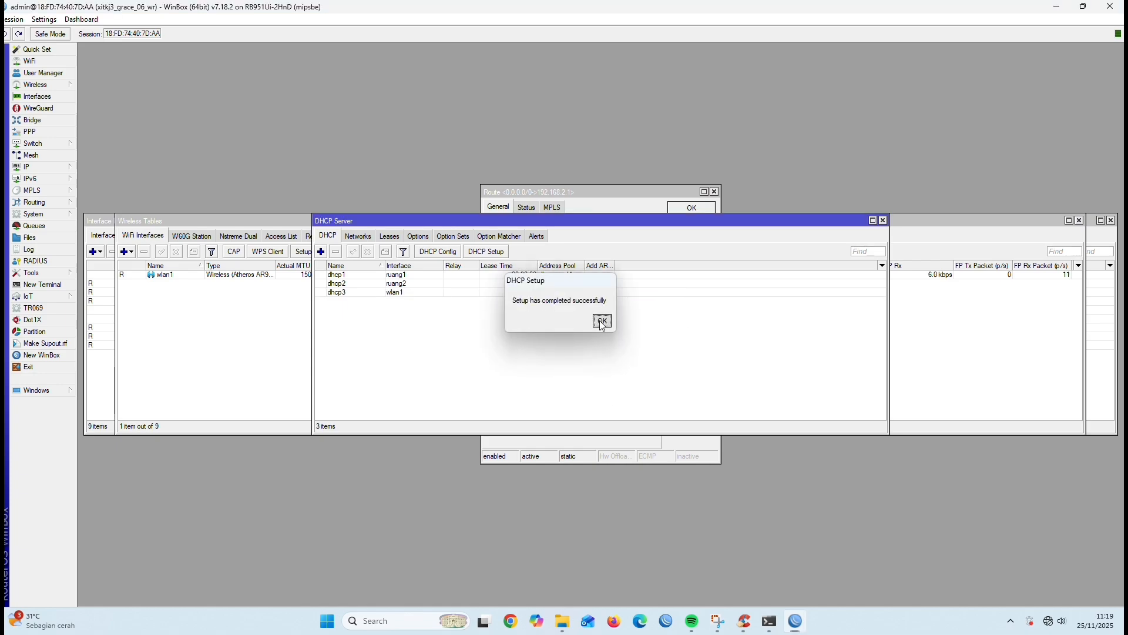
pyautogui.click(602, 321)
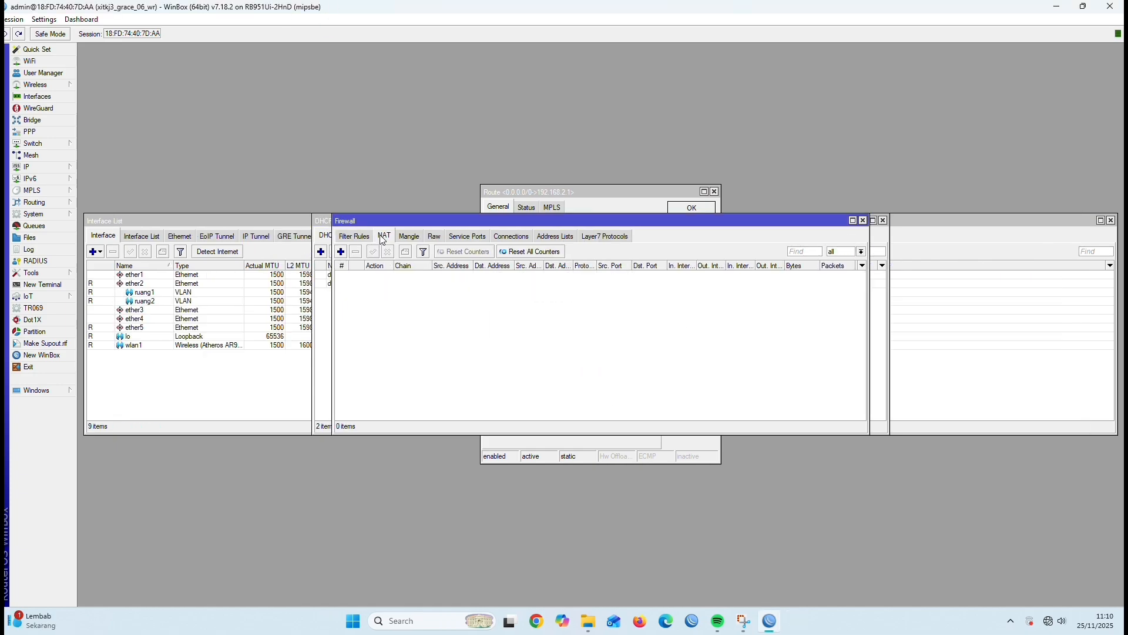
# Add a firewall NAT rule with chain srcnat and out interface wlan1, and apply it
pyautogui.click(341, 252)
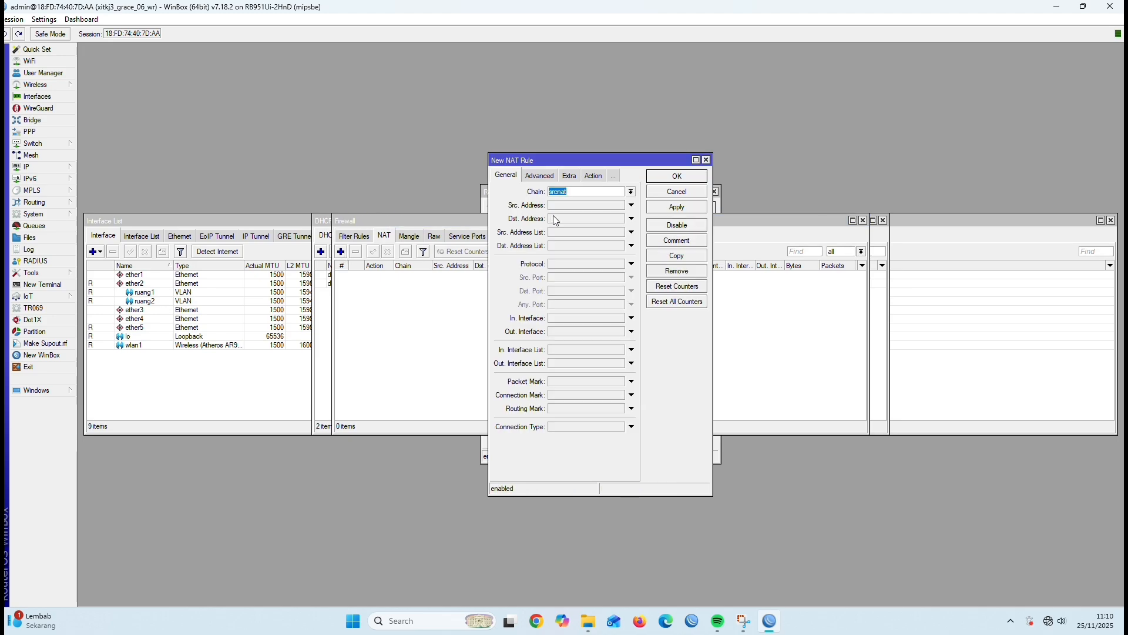
pyautogui.click(555, 332)
pyautogui.click(567, 332)
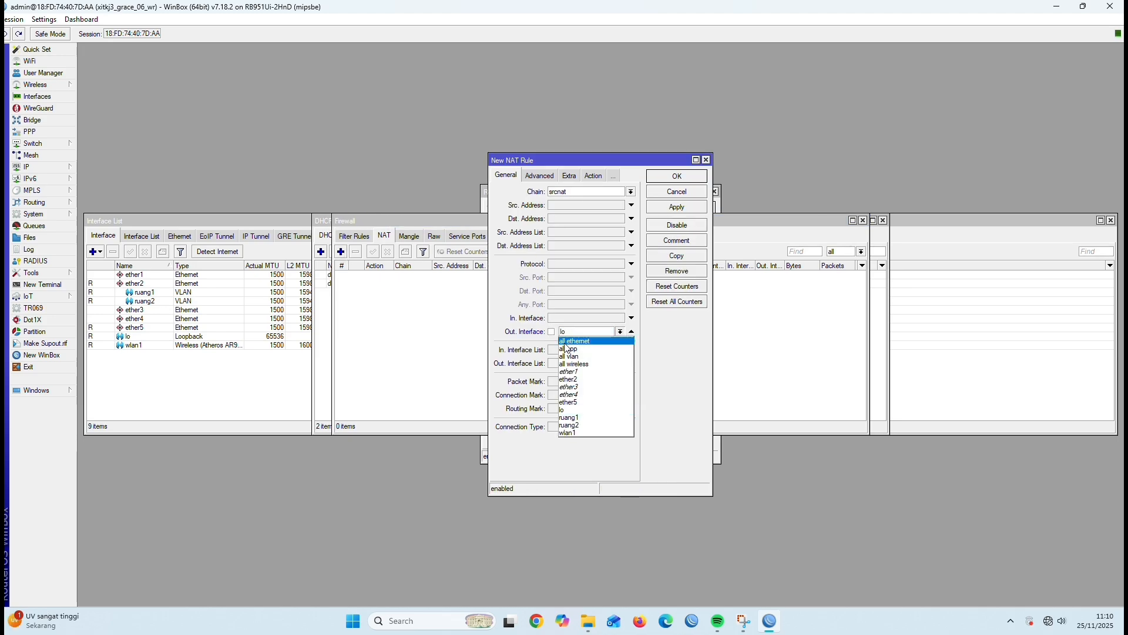
pyautogui.click(569, 433)
pyautogui.click(677, 207)
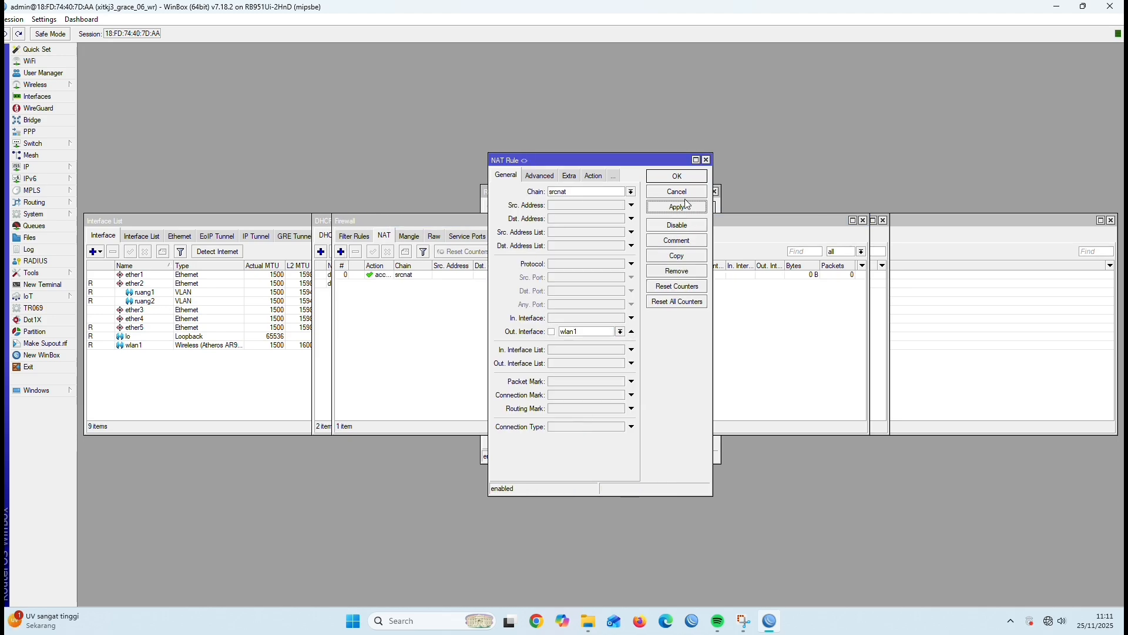
# Set the srcnat rule's action to masquerade and save the rule
pyautogui.click(594, 176)
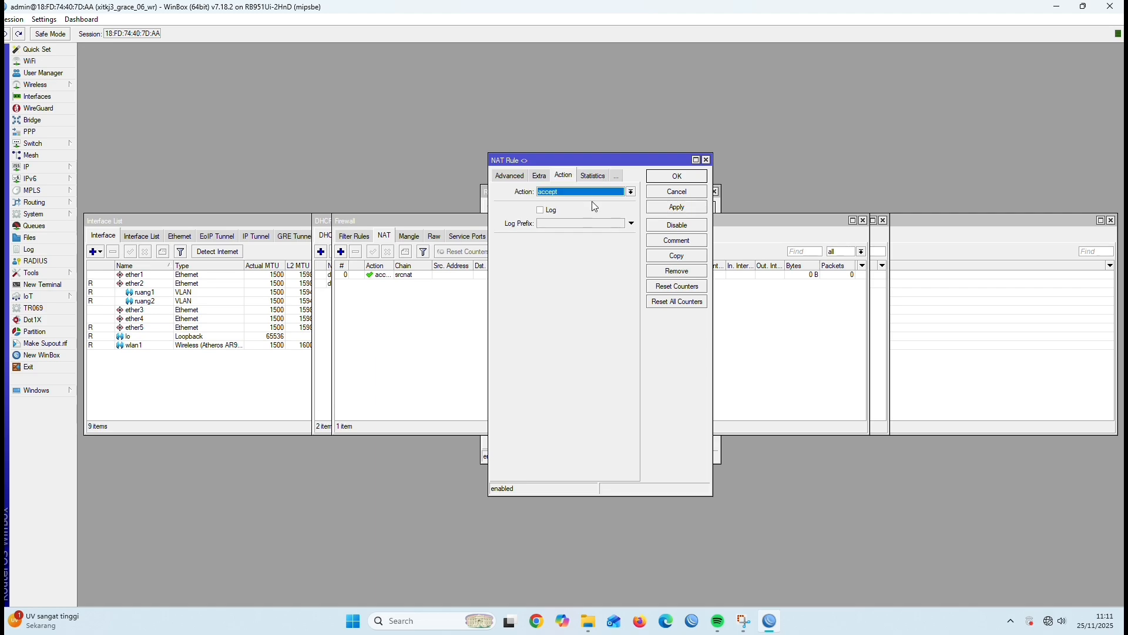
pyautogui.click(591, 192)
pyautogui.click(591, 254)
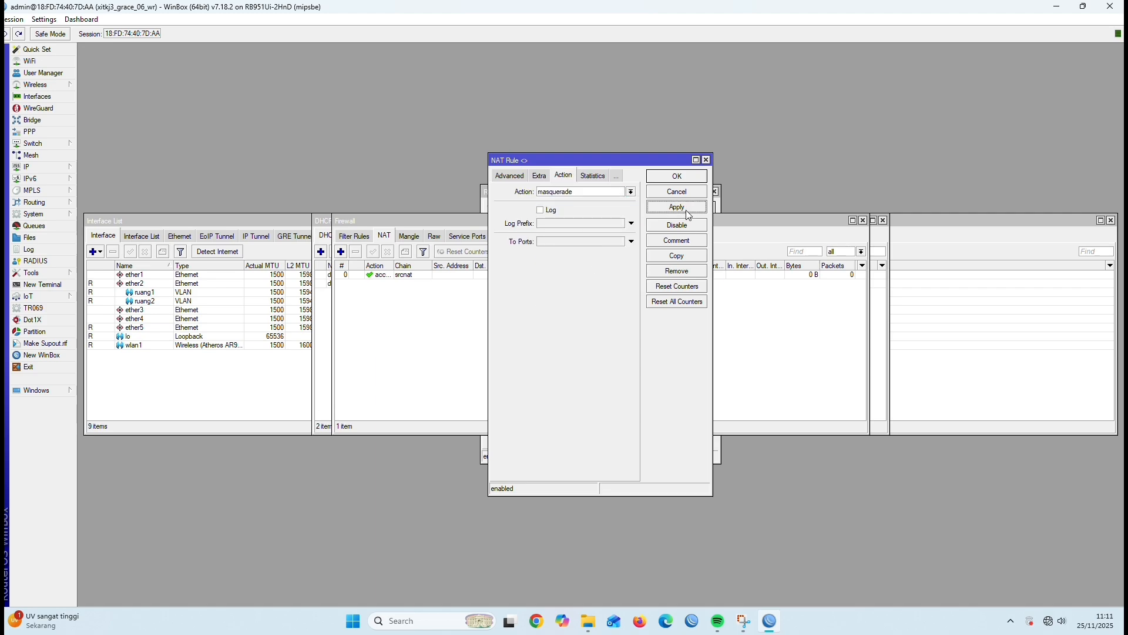
pyautogui.click(685, 176)
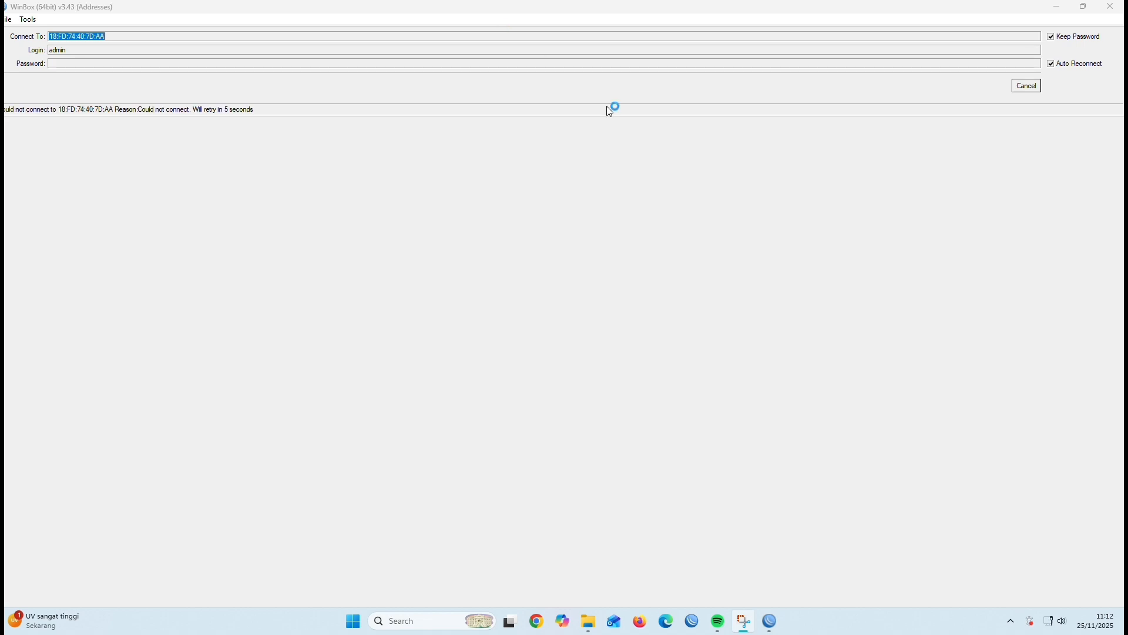
# Cancel the pending reconnection, connect to the neighbor router 18:FD:74:40:A0:37, dismiss its default configuration notice and maximize the window
pyautogui.click(1027, 86)
pyautogui.click(38, 168)
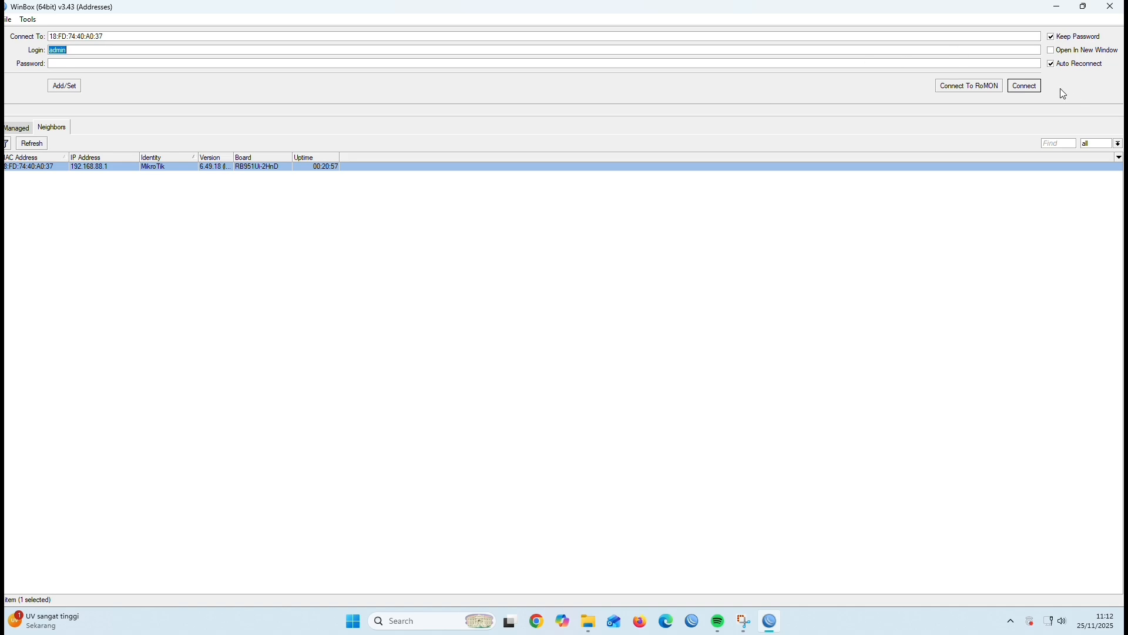
pyautogui.click(1025, 86)
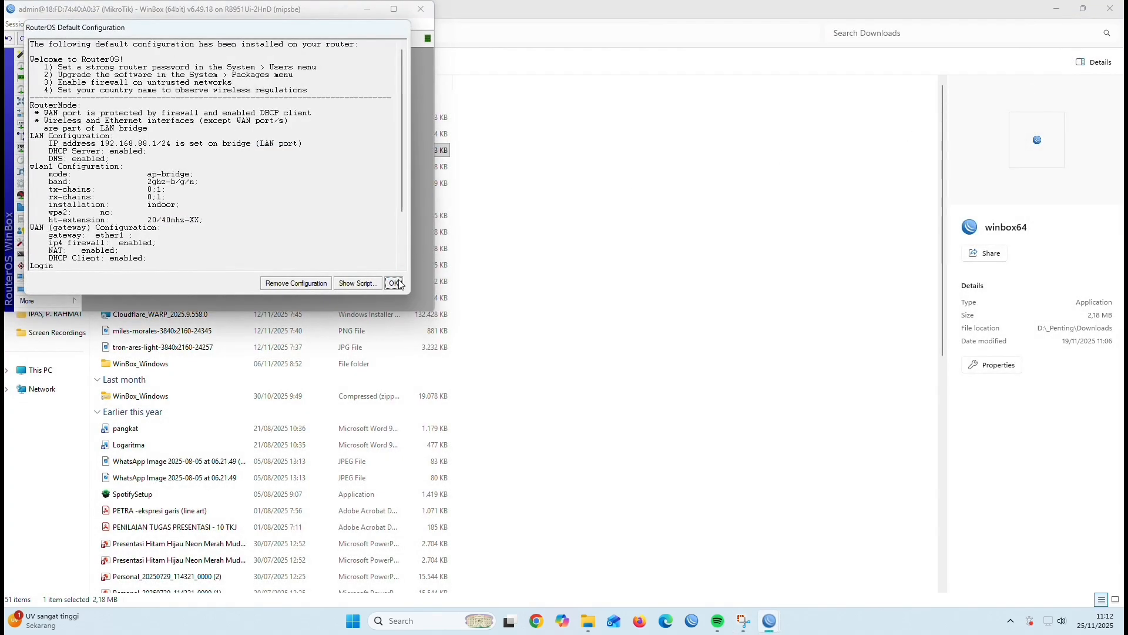
pyautogui.click(395, 283)
pyautogui.click(394, 9)
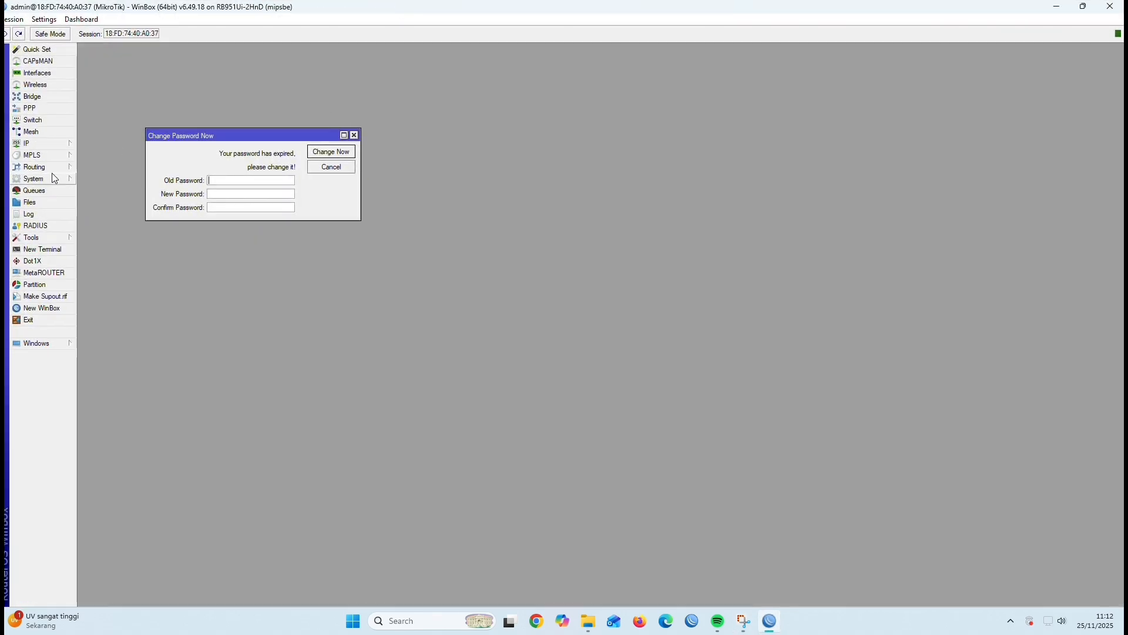
# Reset the second router's configuration with No Default Configuration enabled and confirm the reboot
pyautogui.click(53, 177)
pyautogui.click(141, 356)
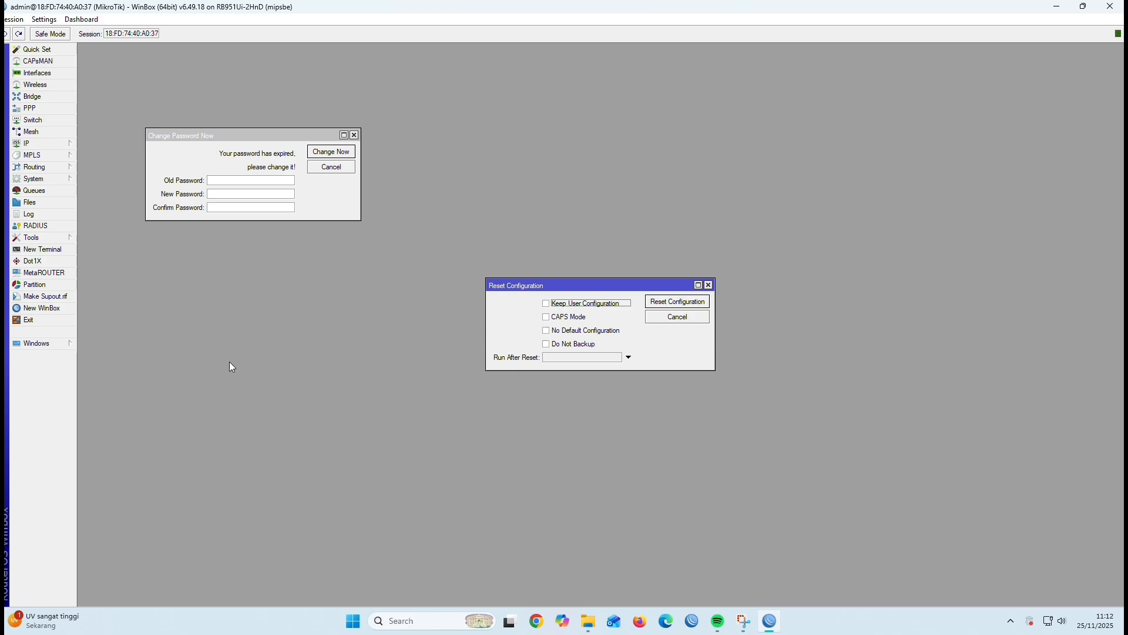
pyautogui.click(615, 336)
pyautogui.click(659, 303)
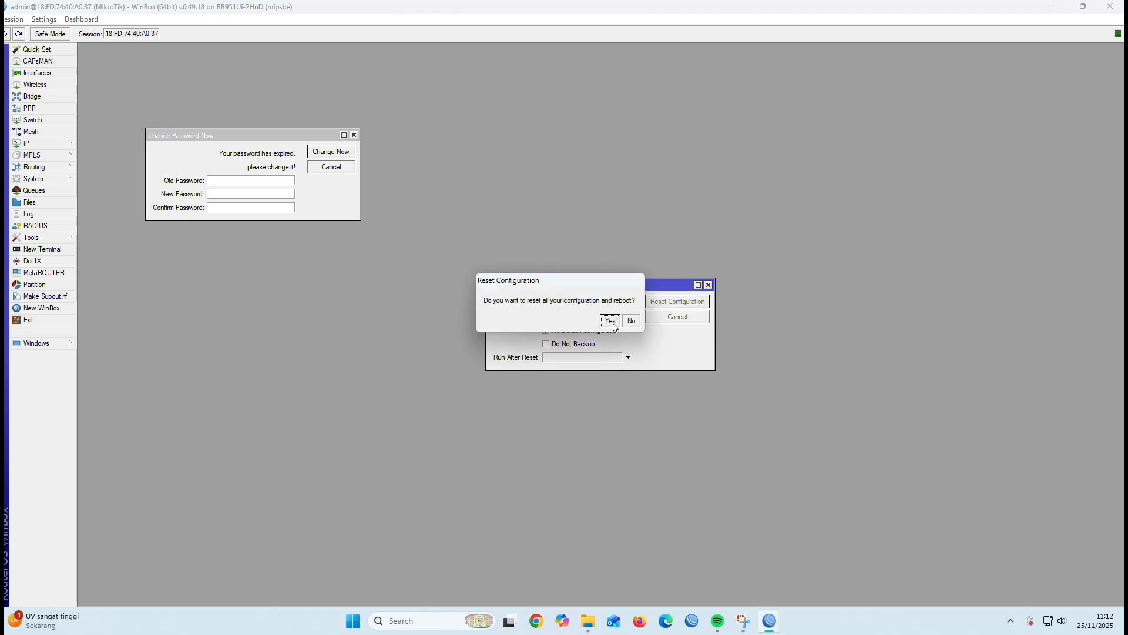
pyautogui.click(611, 322)
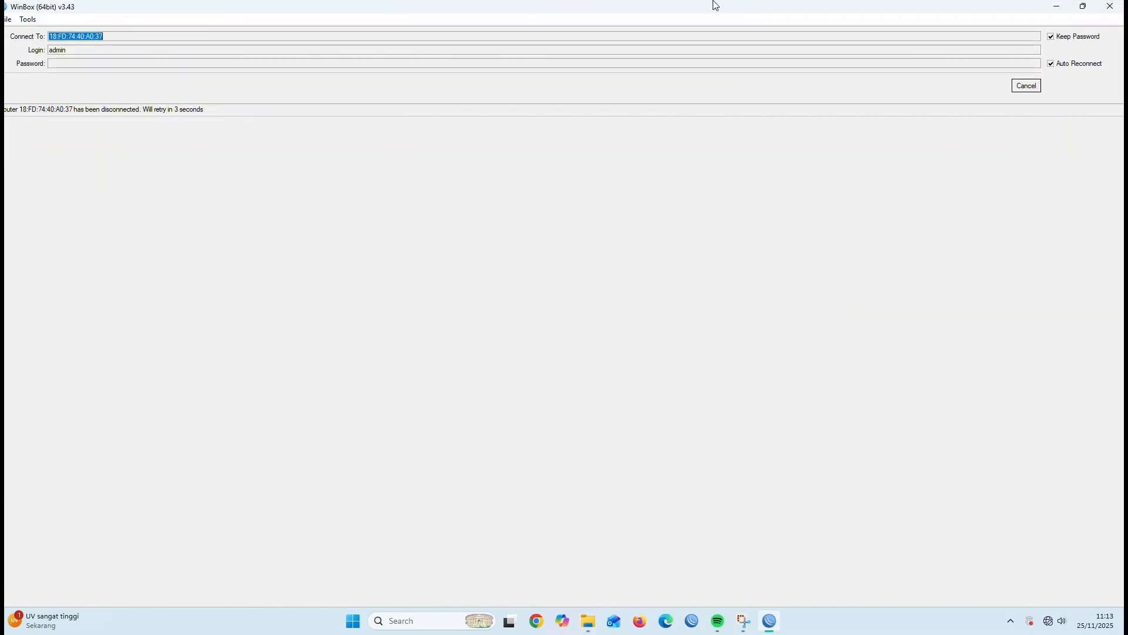
# Cancel the automatic retry and reconnect to the reset router 18:FD:74:40:A0:37 from the neighbor list
pyautogui.click(1026, 85)
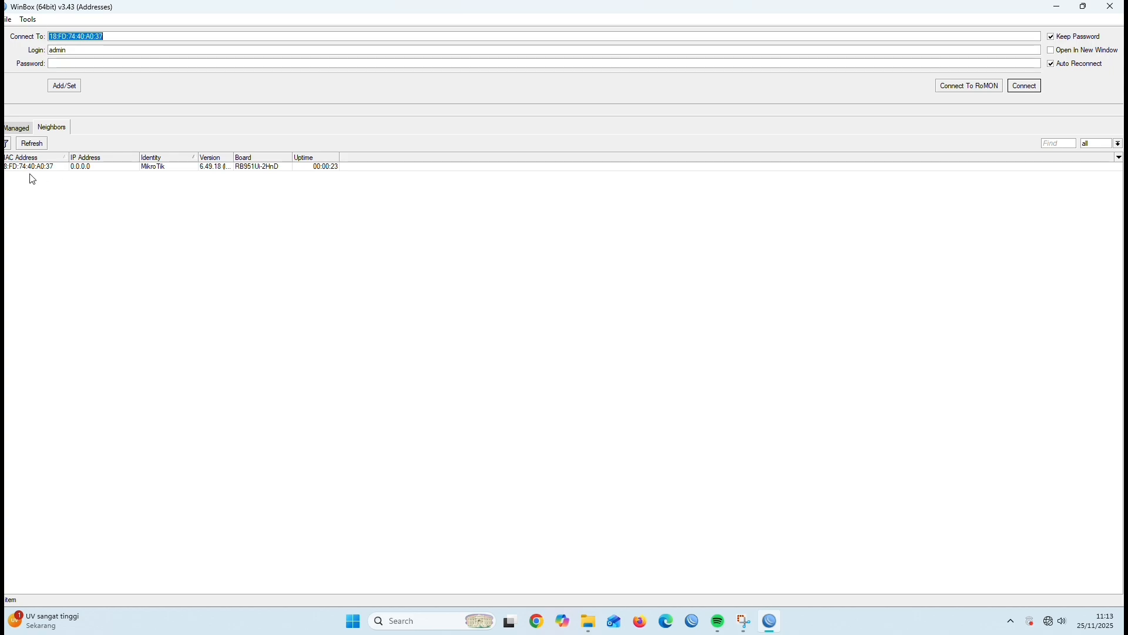
pyautogui.click(29, 168)
pyautogui.click(1025, 86)
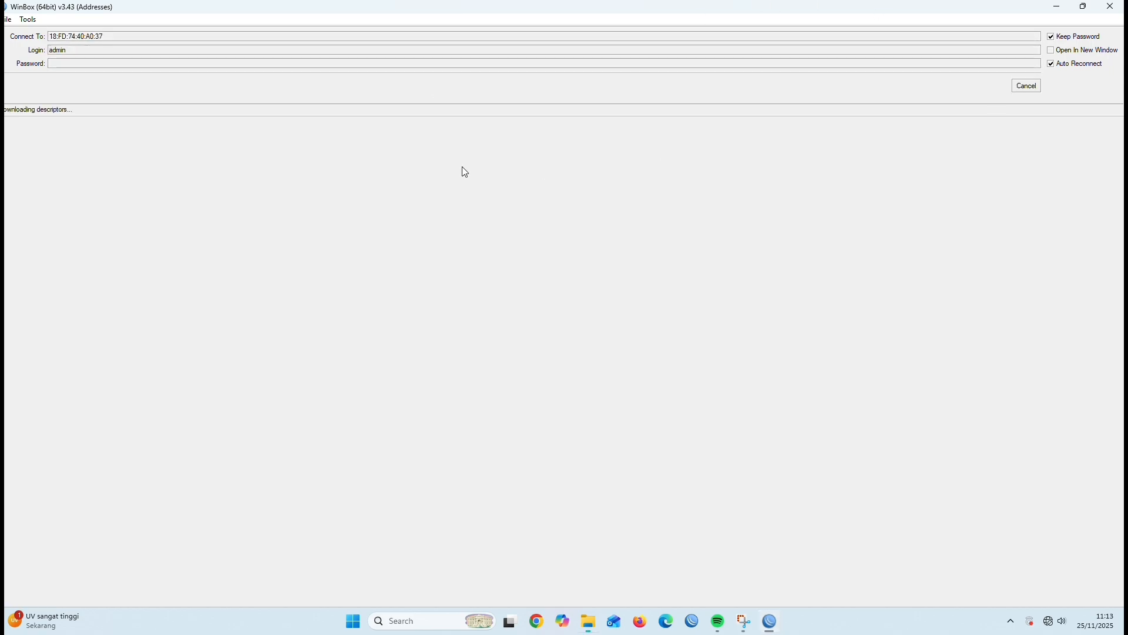
# Set the router's identity to xi_tkj3_ followed by the owner's first name and _06_sw, and save it
pyautogui.click(58, 177)
pyautogui.click(110, 264)
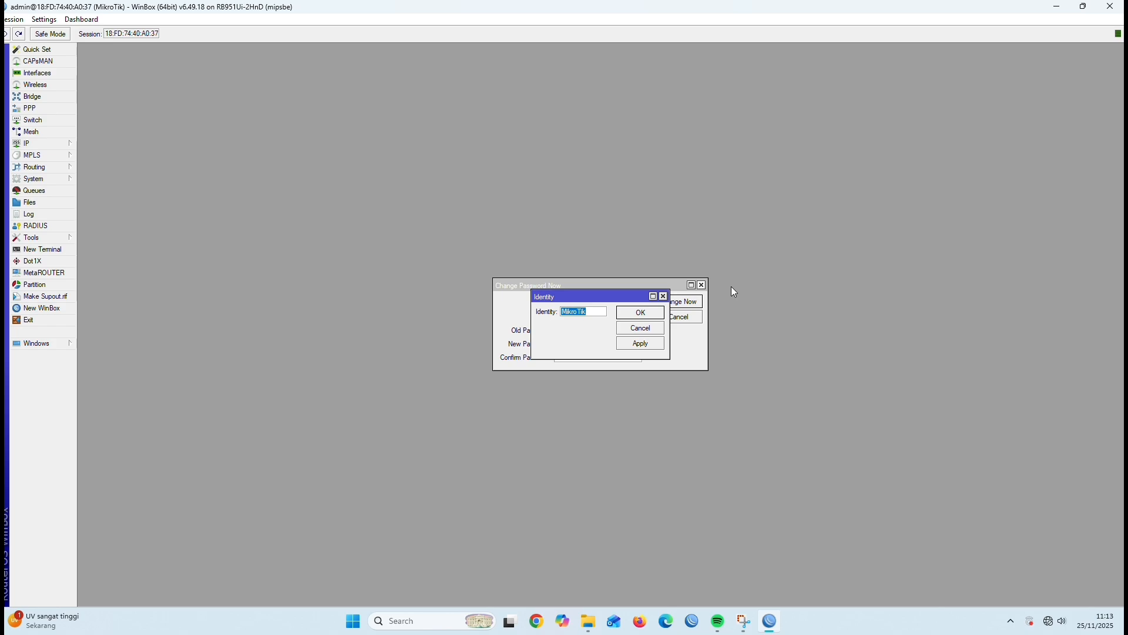
pyautogui.write('xi')
pyautogui.write('_')
pyautogui.write('tkj')
pyautogui.write('3_')
pyautogui.write('grace_06')
pyautogui.write('_sw')
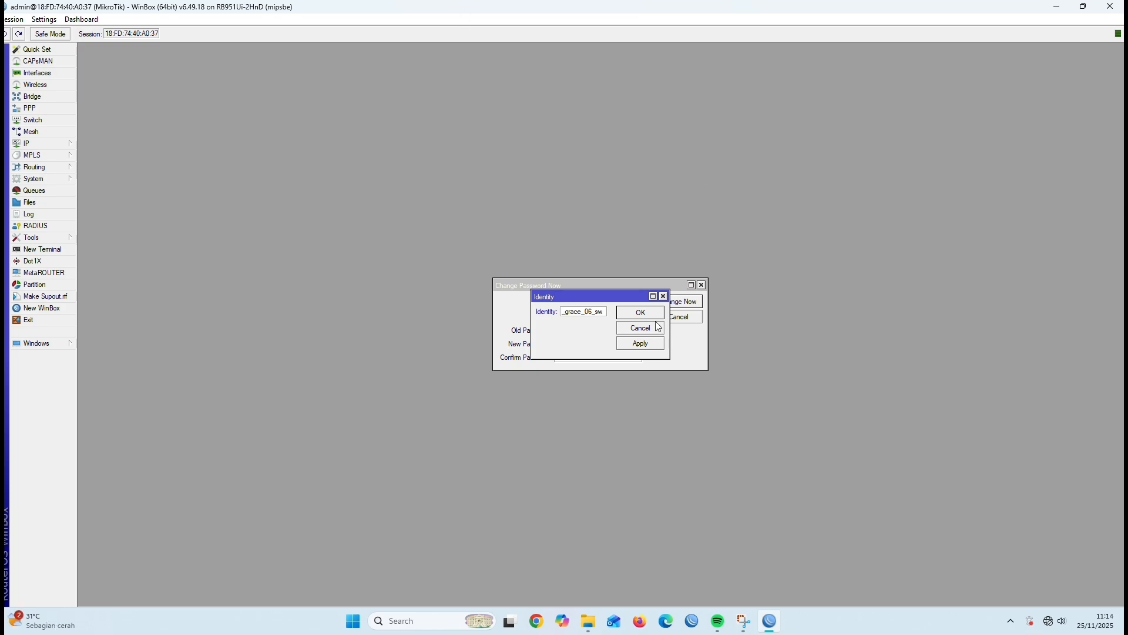
pyautogui.click(644, 346)
pyautogui.click(640, 316)
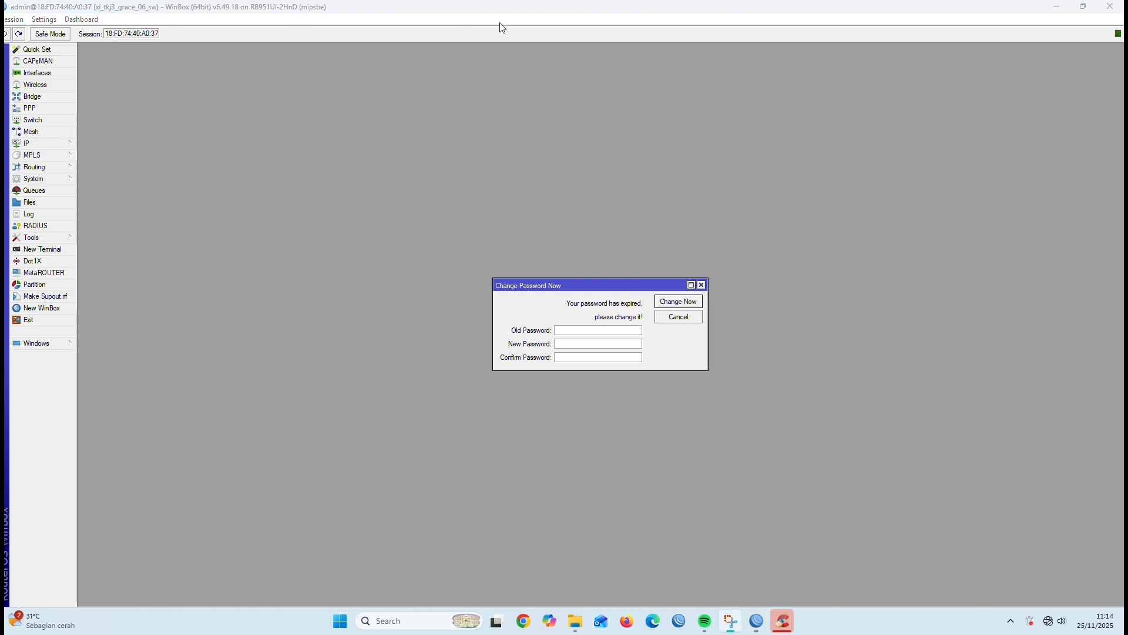
# Create a new bridge interface with the default name and settings
pyautogui.click(57, 98)
pyautogui.click(197, 252)
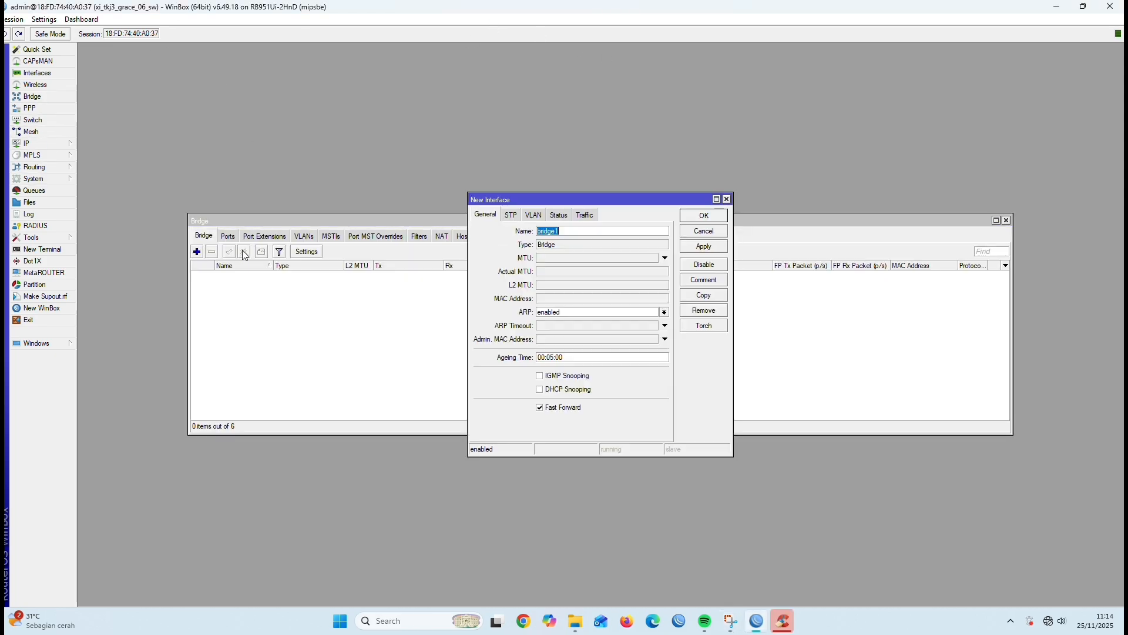
pyautogui.click(708, 247)
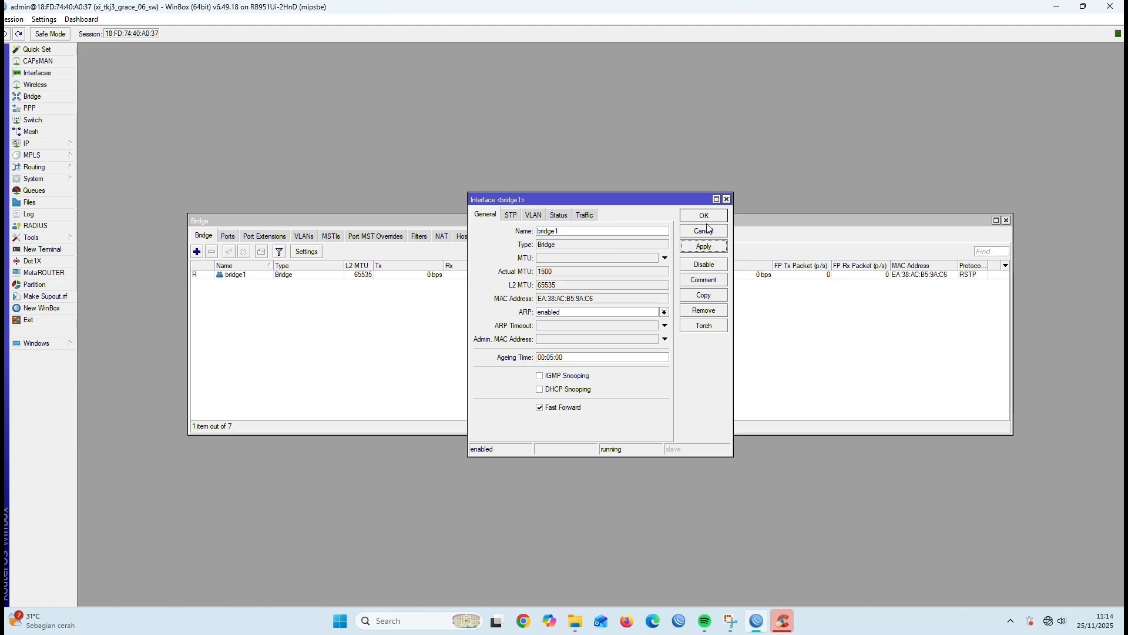
pyautogui.click(705, 217)
# Add ether1 as a port of bridge1
pyautogui.click(228, 236)
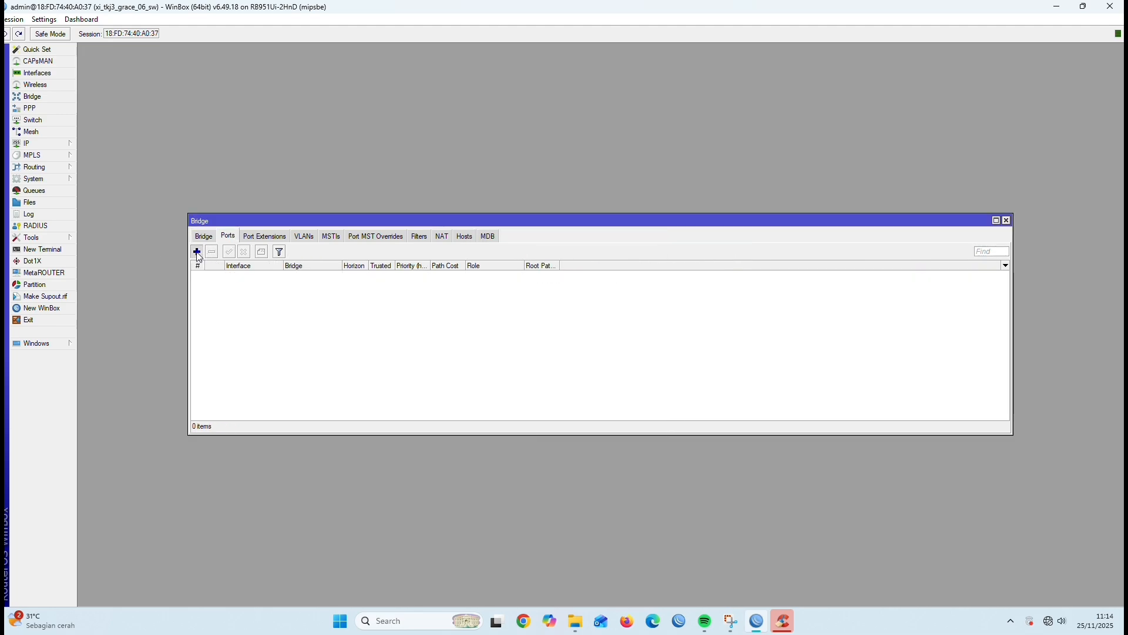
pyautogui.click(198, 254)
pyautogui.click(698, 274)
pyautogui.click(694, 241)
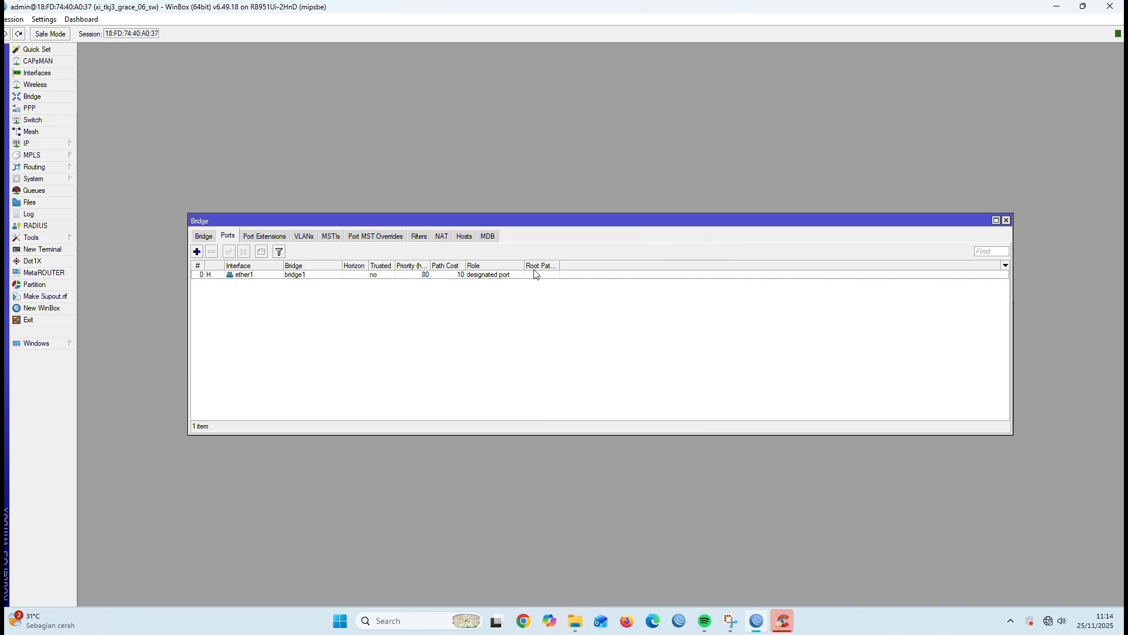
# Add ether2 as a port of bridge1
pyautogui.click(198, 253)
pyautogui.click(553, 258)
pyautogui.click(557, 292)
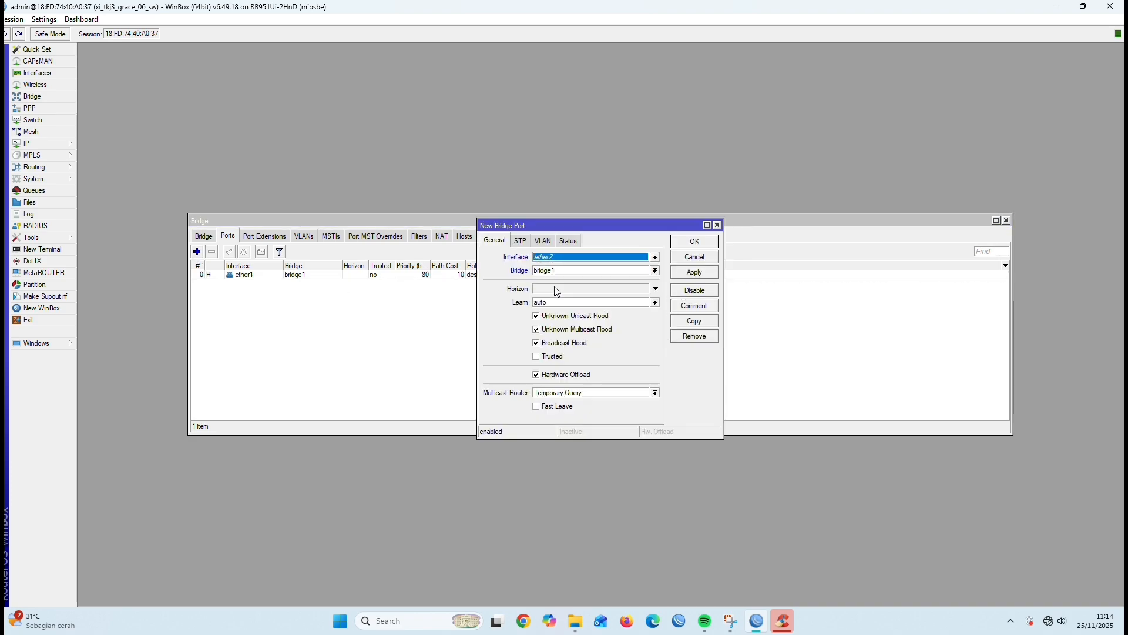
pyautogui.click(694, 271)
pyautogui.click(694, 241)
# Add ether3 as a port of bridge1
pyautogui.click(197, 252)
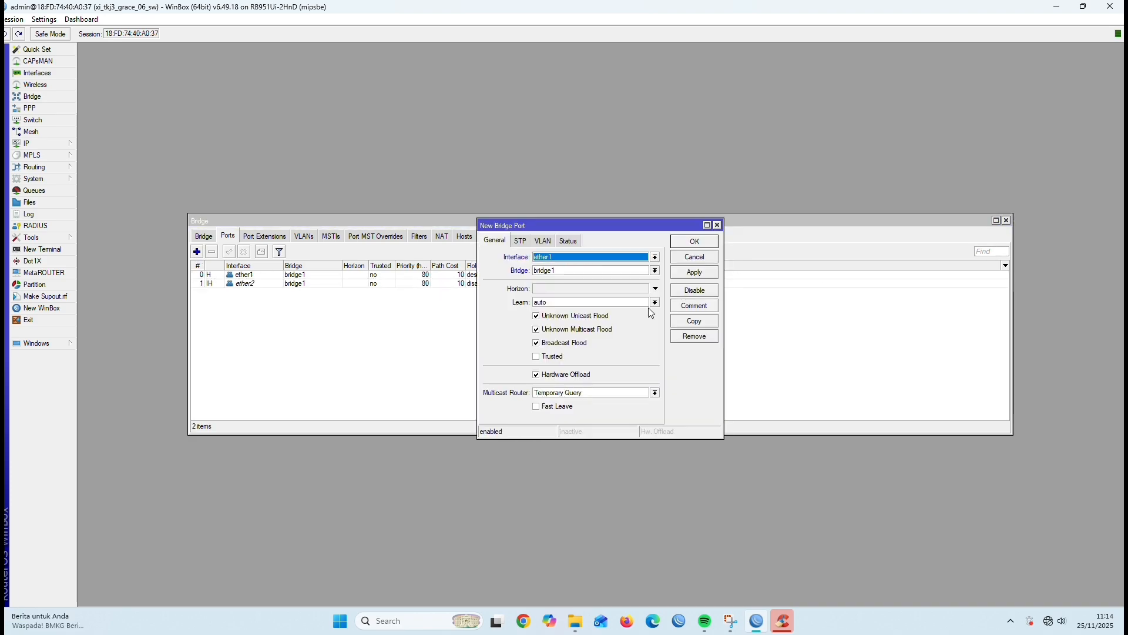
pyautogui.click(591, 258)
pyautogui.click(589, 301)
pyautogui.click(694, 272)
pyautogui.click(697, 242)
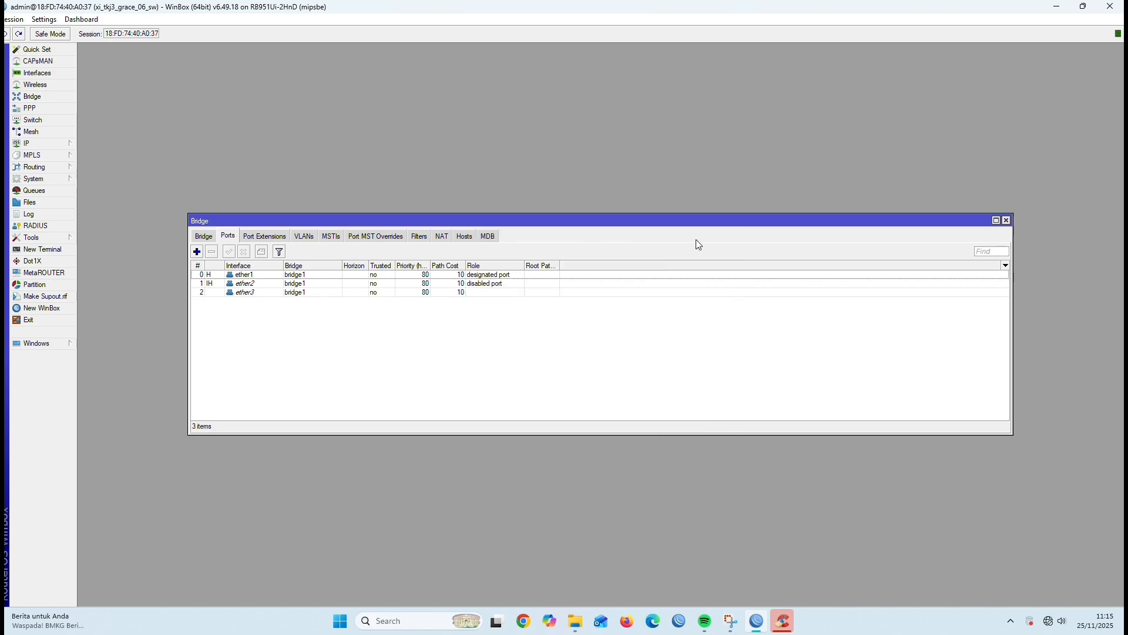
# Add ether4 as a port of bridge1
pyautogui.click(197, 251)
pyautogui.click(577, 257)
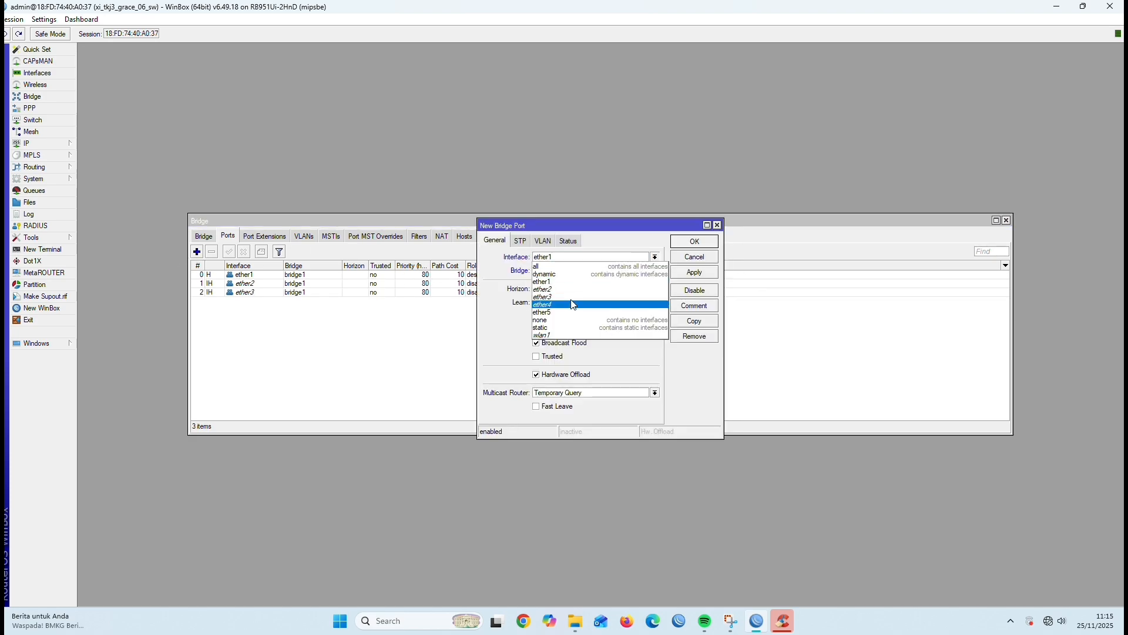
pyautogui.click(573, 304)
pyautogui.click(710, 272)
pyautogui.click(702, 244)
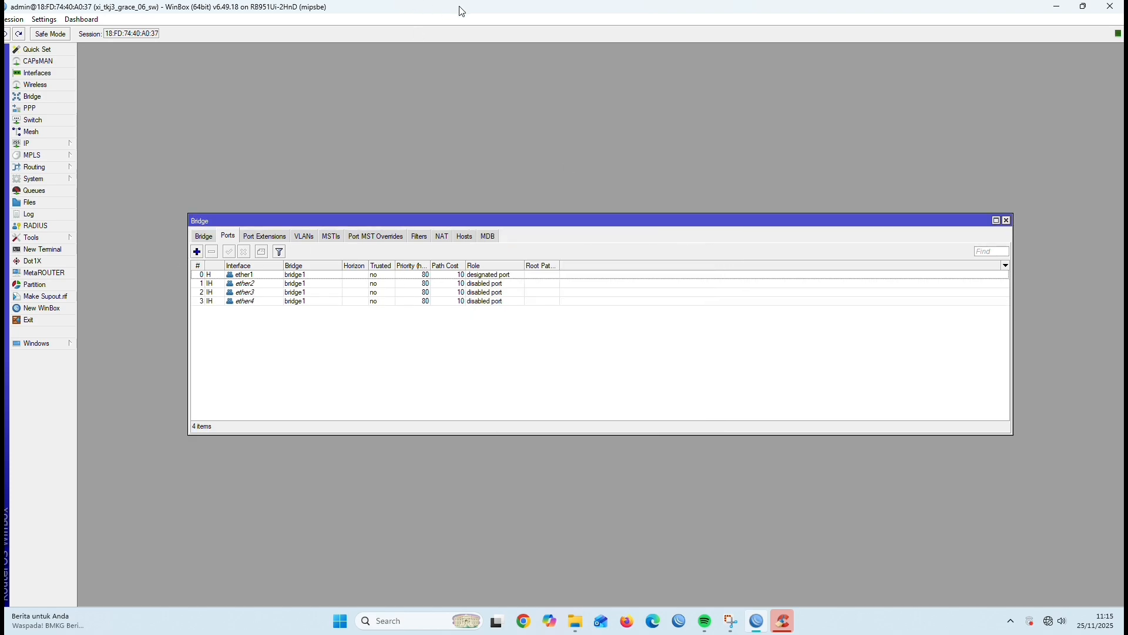
# Configure the ether1 switch port with VLAN mode secure and VLAN header add if missing
pyautogui.click(313, 230)
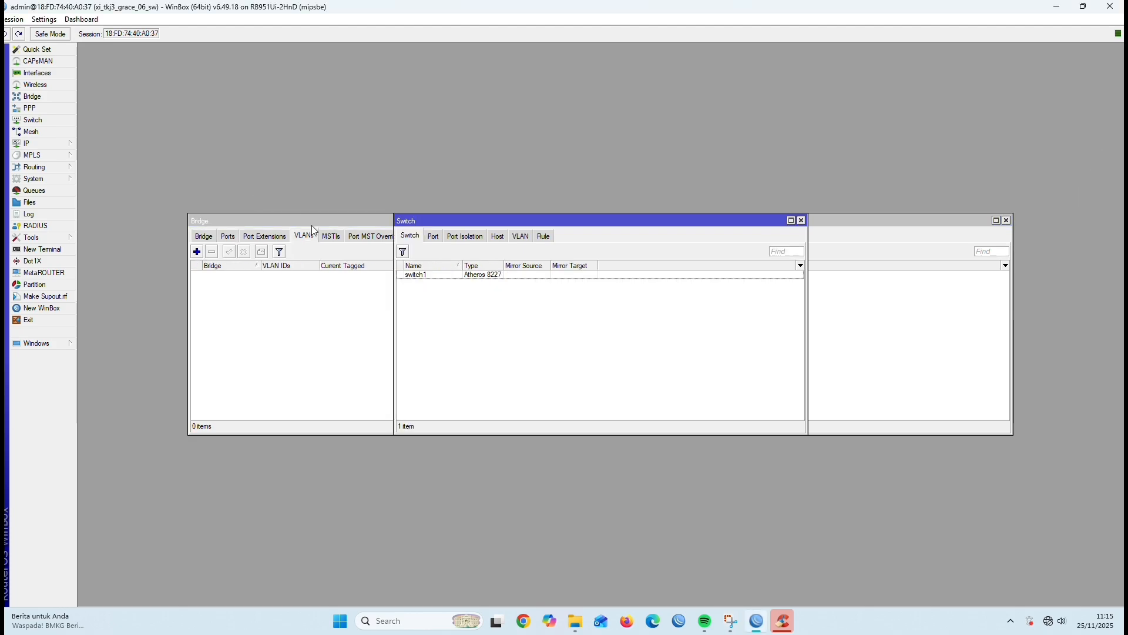
pyautogui.click(433, 236)
pyautogui.doubleClick(449, 275)
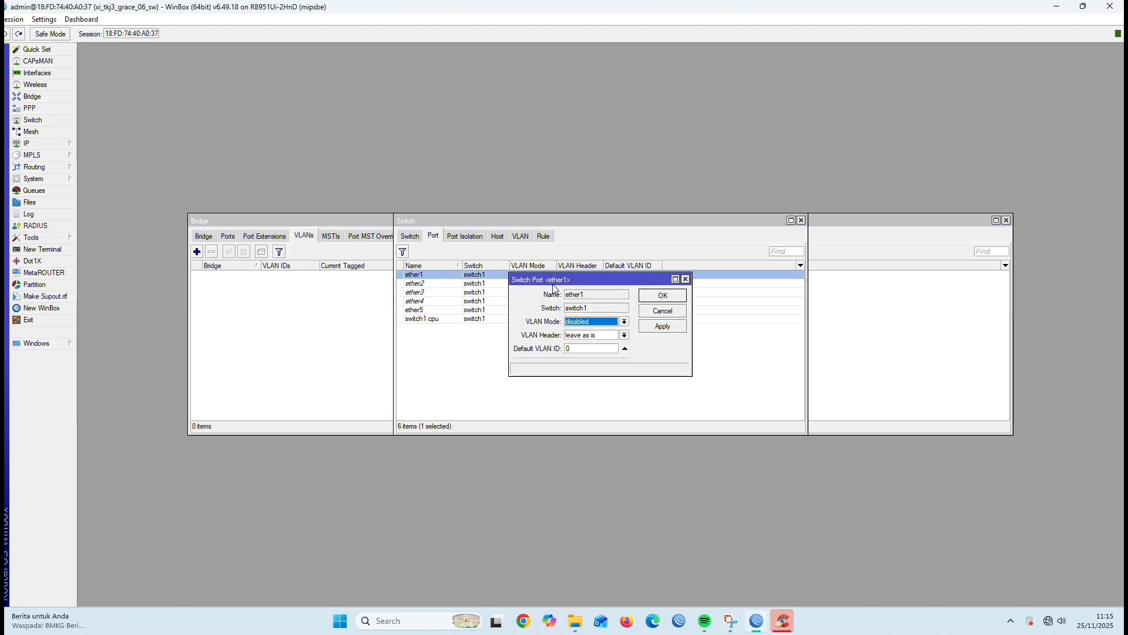
pyautogui.click(600, 322)
pyautogui.click(604, 355)
pyautogui.click(600, 335)
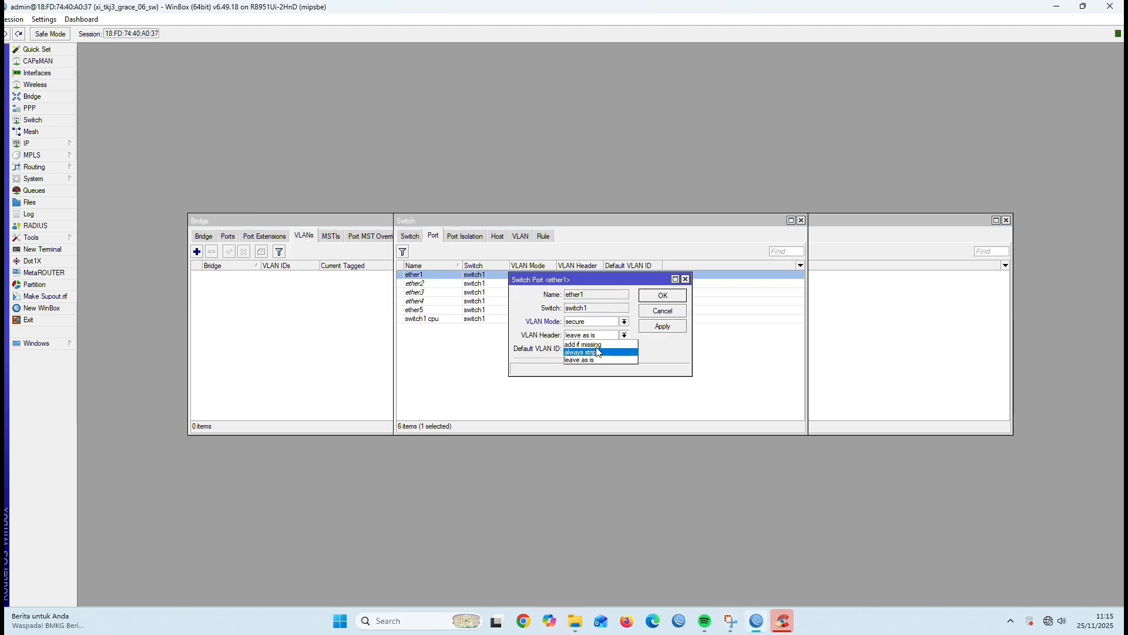
pyautogui.click(585, 345)
pyautogui.click(663, 326)
pyautogui.click(658, 297)
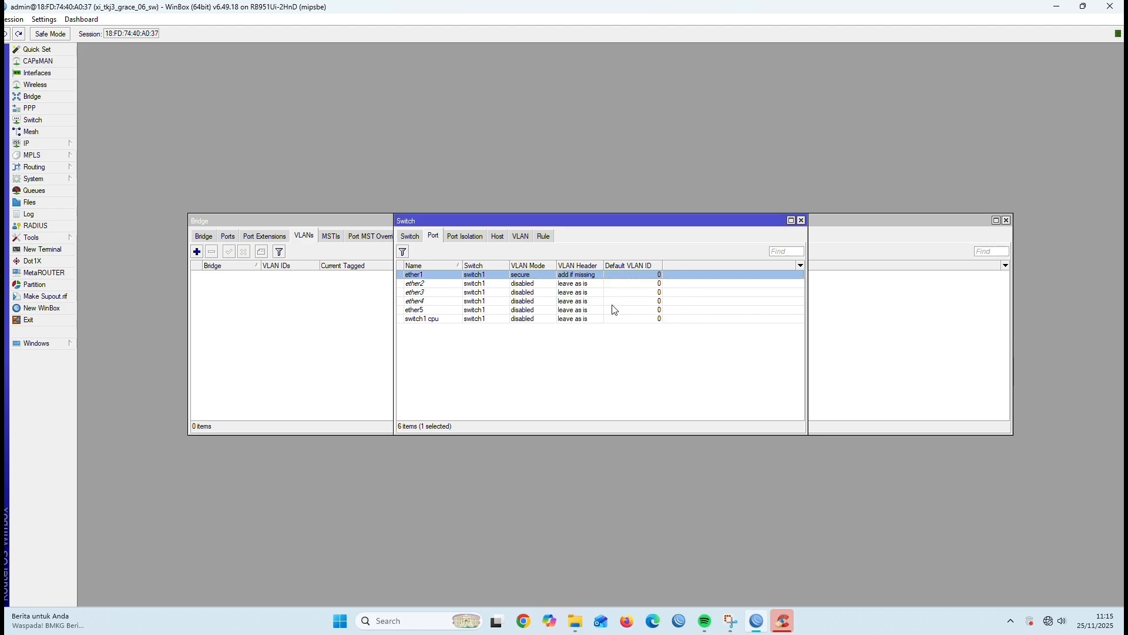
# Configure the ether2 switch port with VLAN mode secure, VLAN header always strip and default VLAN ID 10
pyautogui.doubleClick(473, 283)
pyautogui.click(612, 322)
pyautogui.click(614, 355)
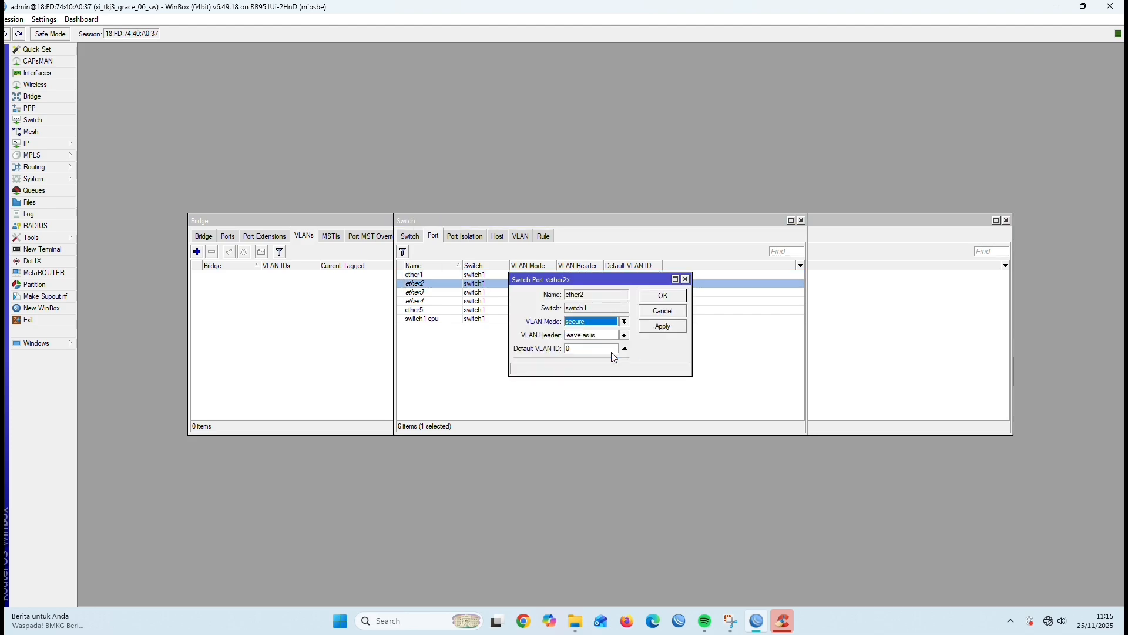
pyautogui.click(600, 335)
pyautogui.click(608, 353)
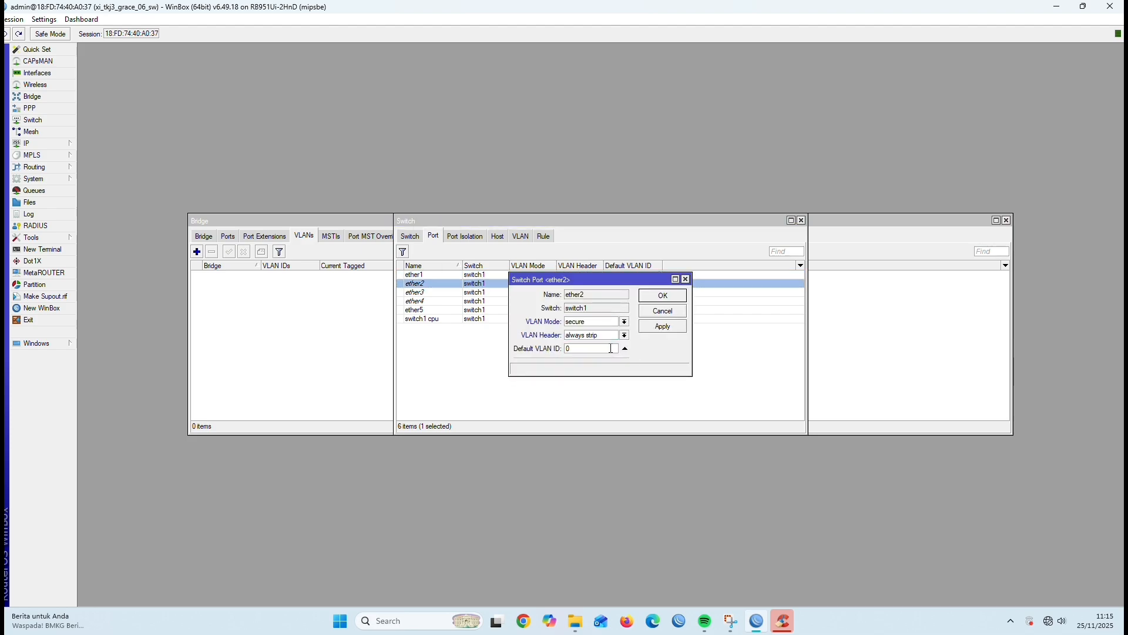
pyautogui.press('Return')
# Set the ether3 switch port's VLAN header to always strip and its default VLAN ID to 20
pyautogui.press('Down')
pyautogui.press('Return')
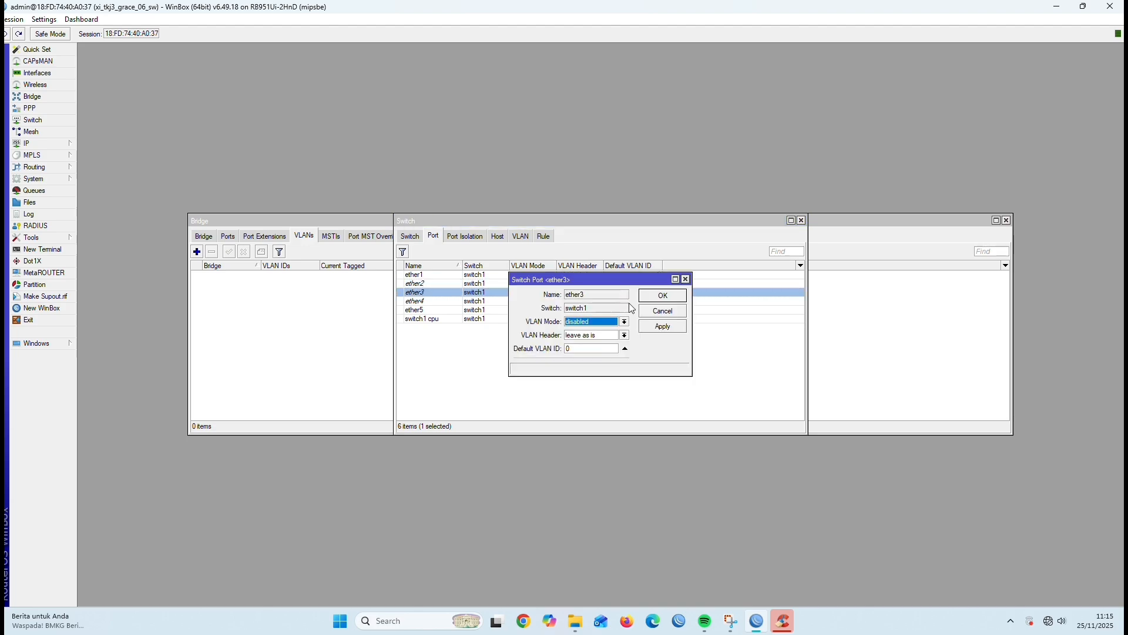
pyautogui.click(610, 348)
pyautogui.click(606, 333)
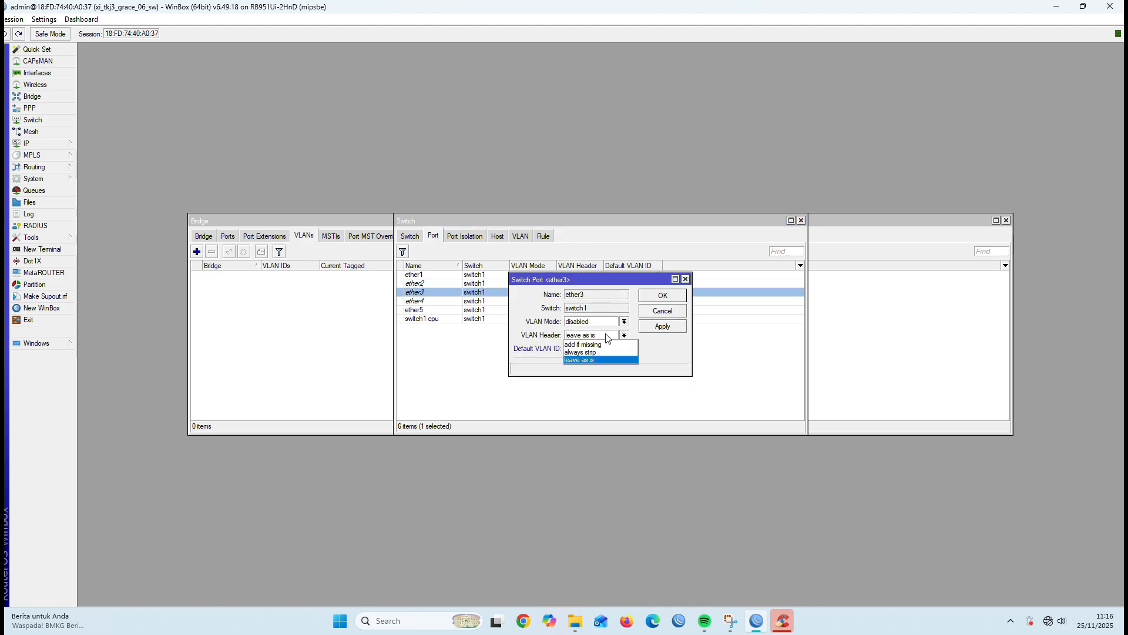
pyautogui.click(610, 353)
pyautogui.click(662, 326)
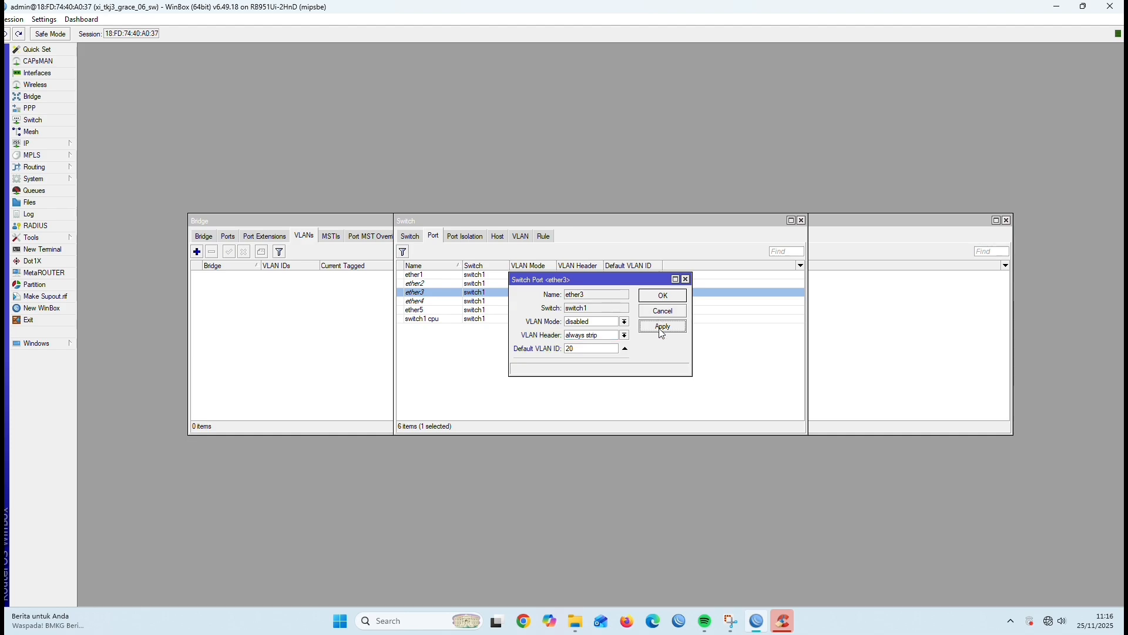
pyautogui.click(648, 294)
# Configure the ether4 switch port with VLAN mode secure, VLAN header always strip and default VLAN ID 10
pyautogui.doubleClick(522, 304)
pyautogui.click(611, 323)
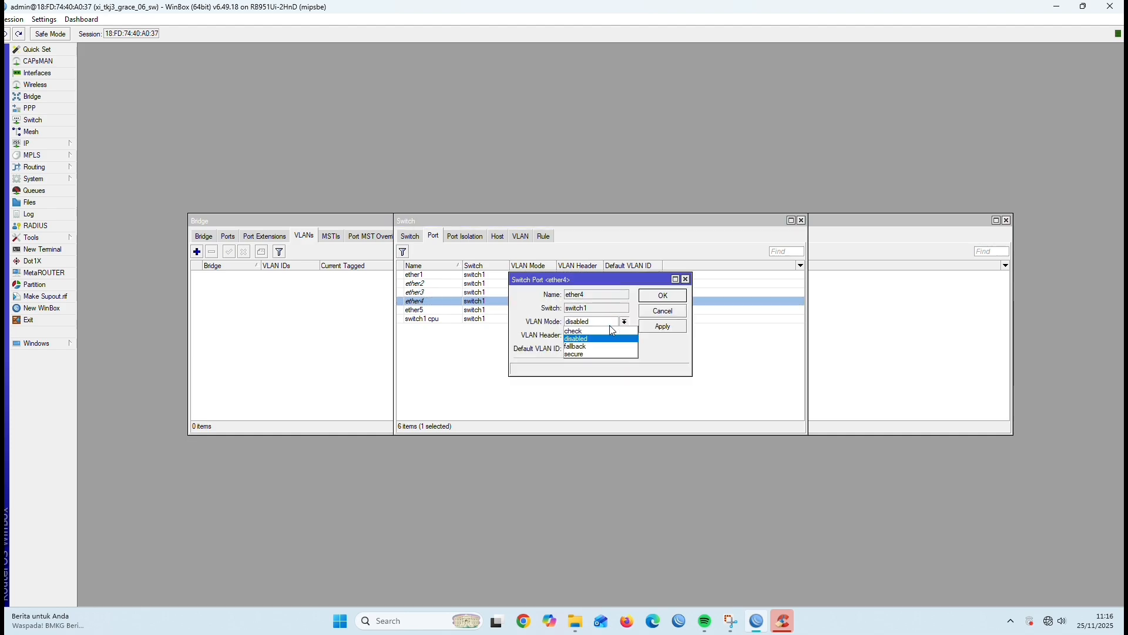
pyautogui.click(610, 351)
pyautogui.click(607, 337)
pyautogui.click(612, 351)
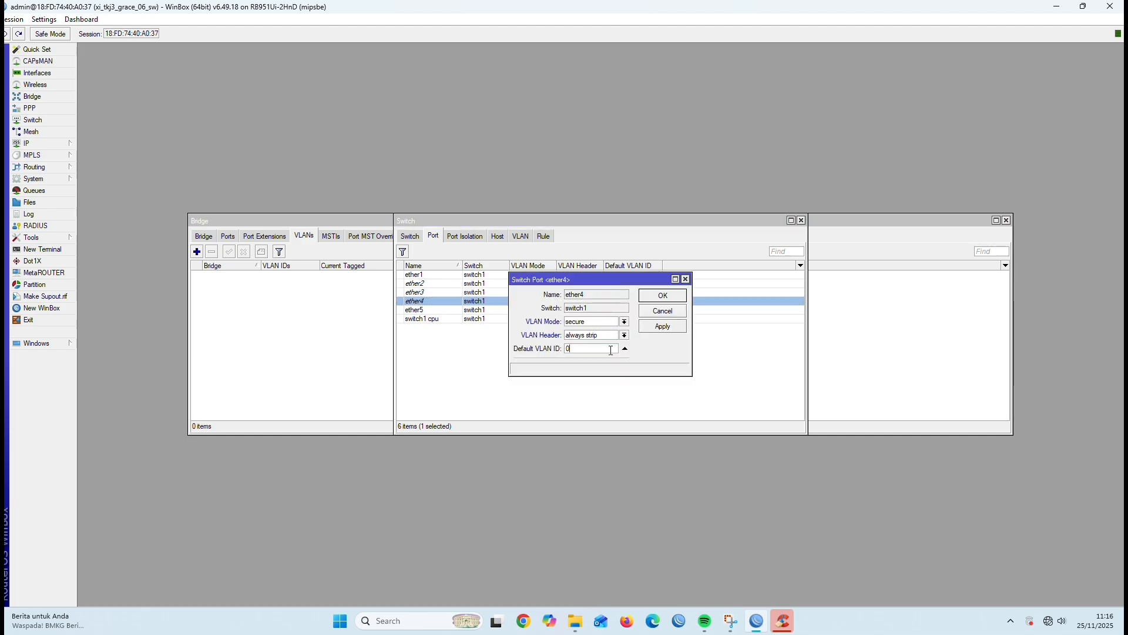
pyautogui.press('Return')
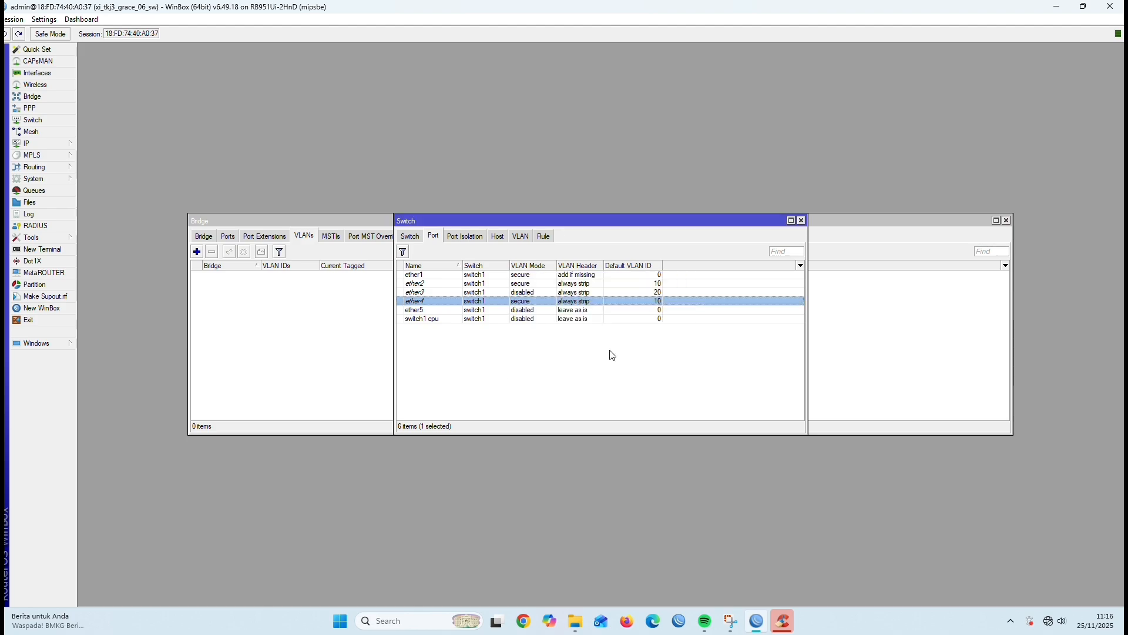
# Create a switch VLAN entry on switch1 with VLAN ID 10 and ports ether1, ether2 and ether4
pyautogui.click(522, 235)
pyautogui.click(402, 251)
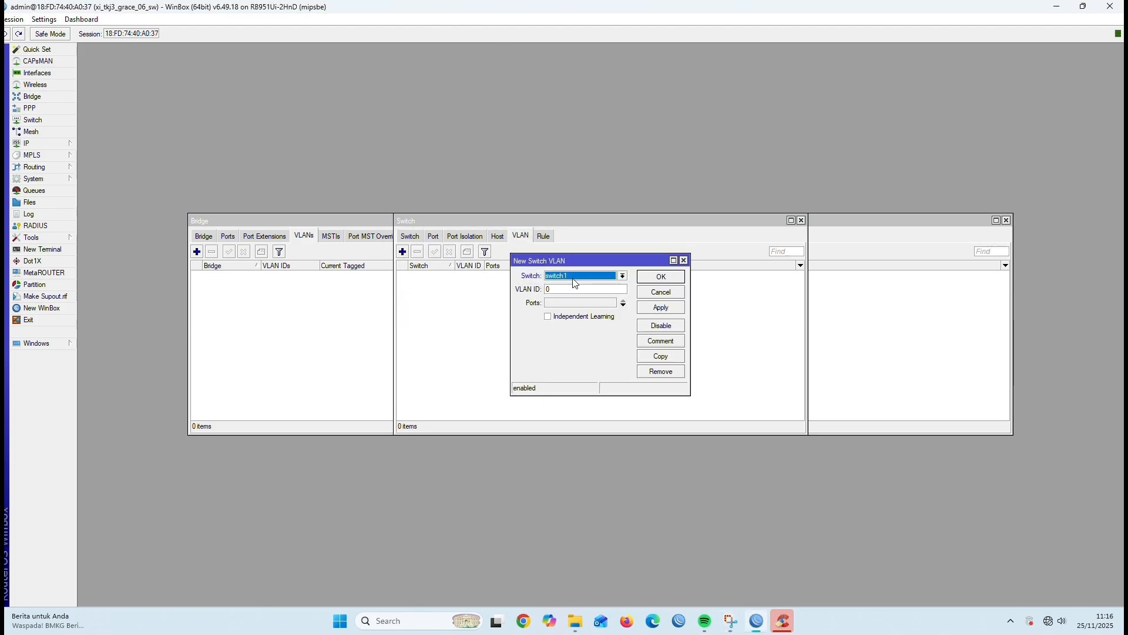
pyautogui.click(623, 305)
pyautogui.click(612, 302)
pyautogui.click(617, 310)
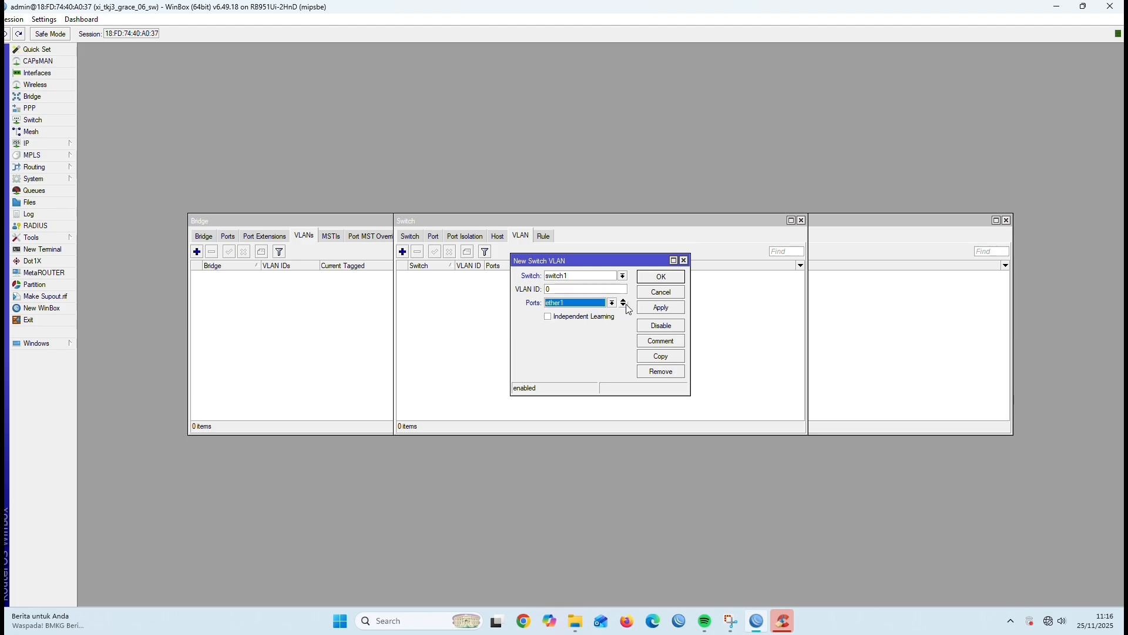
pyautogui.click(624, 305)
pyautogui.click(613, 317)
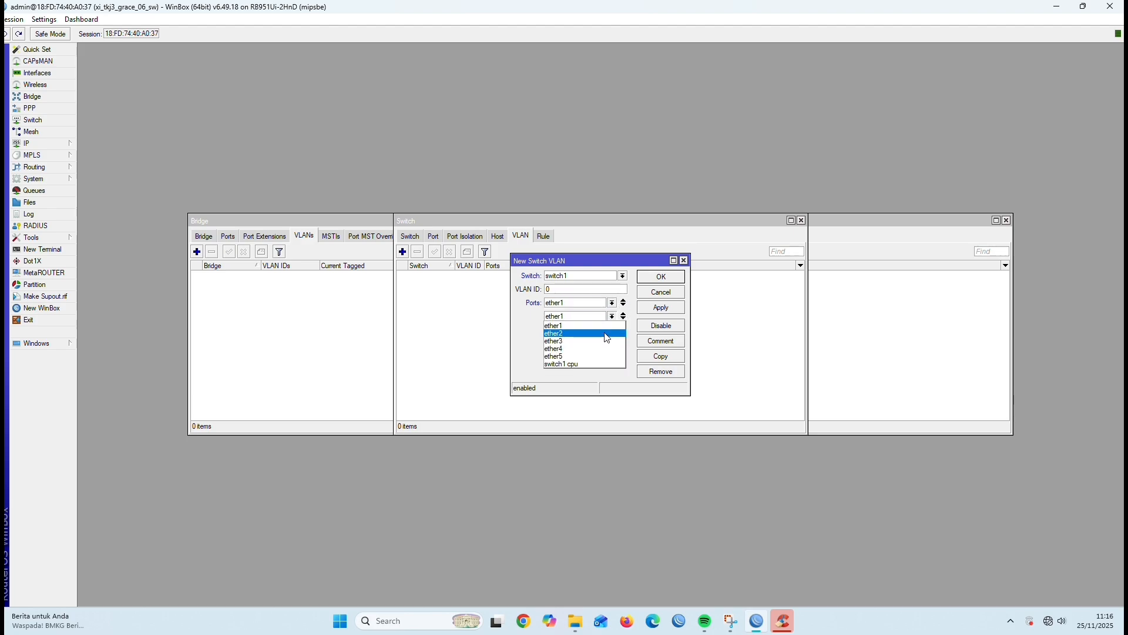
pyautogui.click(621, 325)
pyautogui.click(624, 319)
pyautogui.click(612, 329)
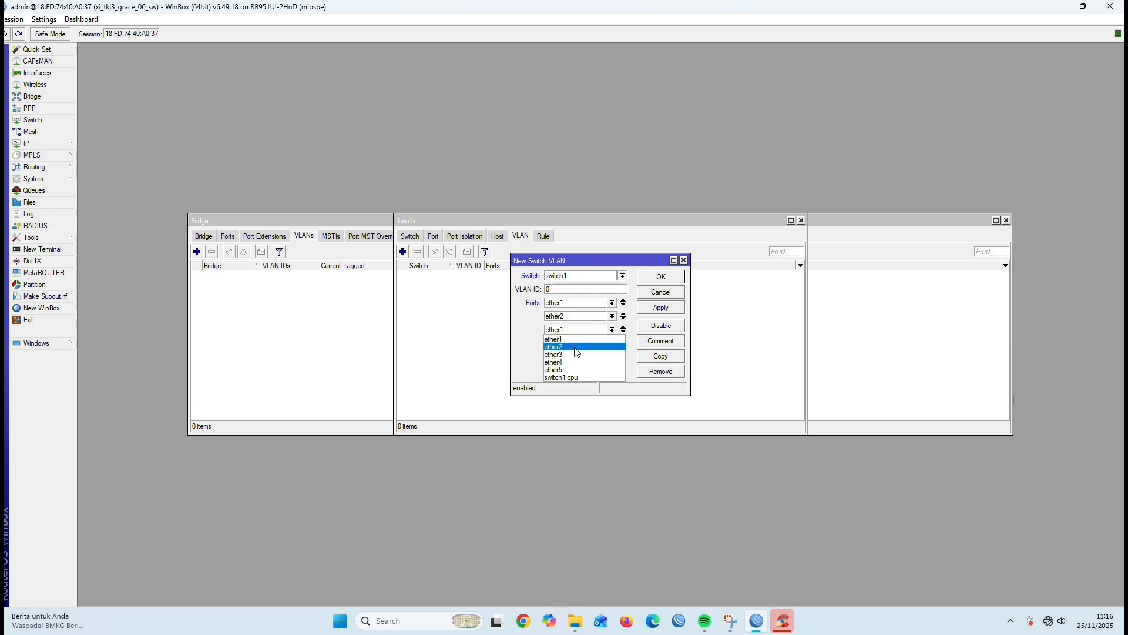
pyautogui.click(583, 360)
pyautogui.click(590, 292)
pyautogui.write('1')
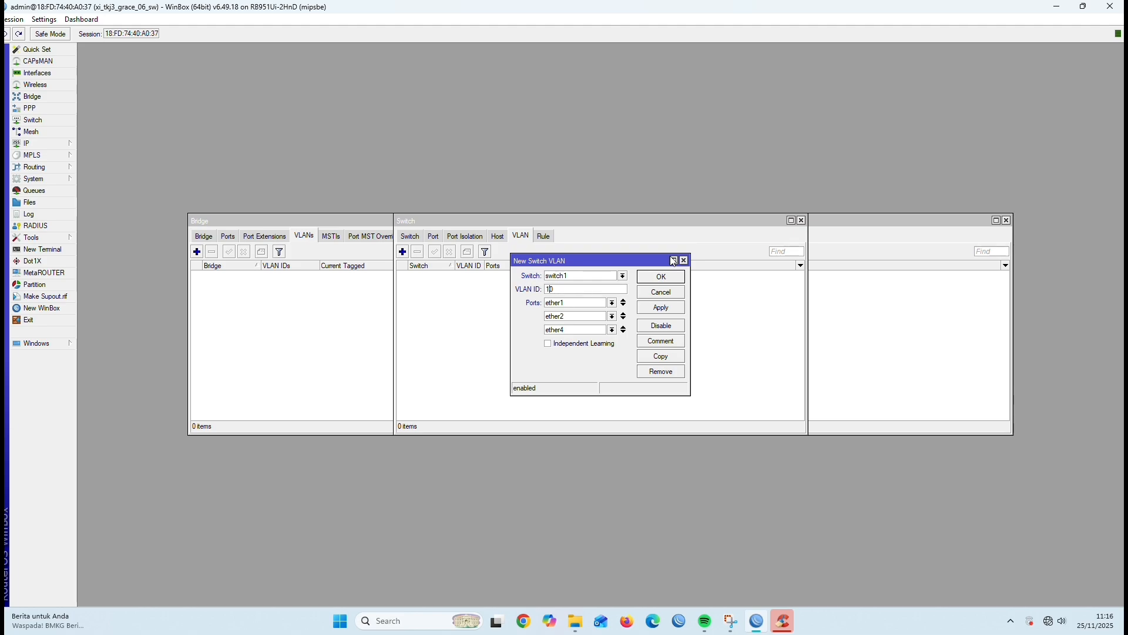
pyautogui.click(662, 307)
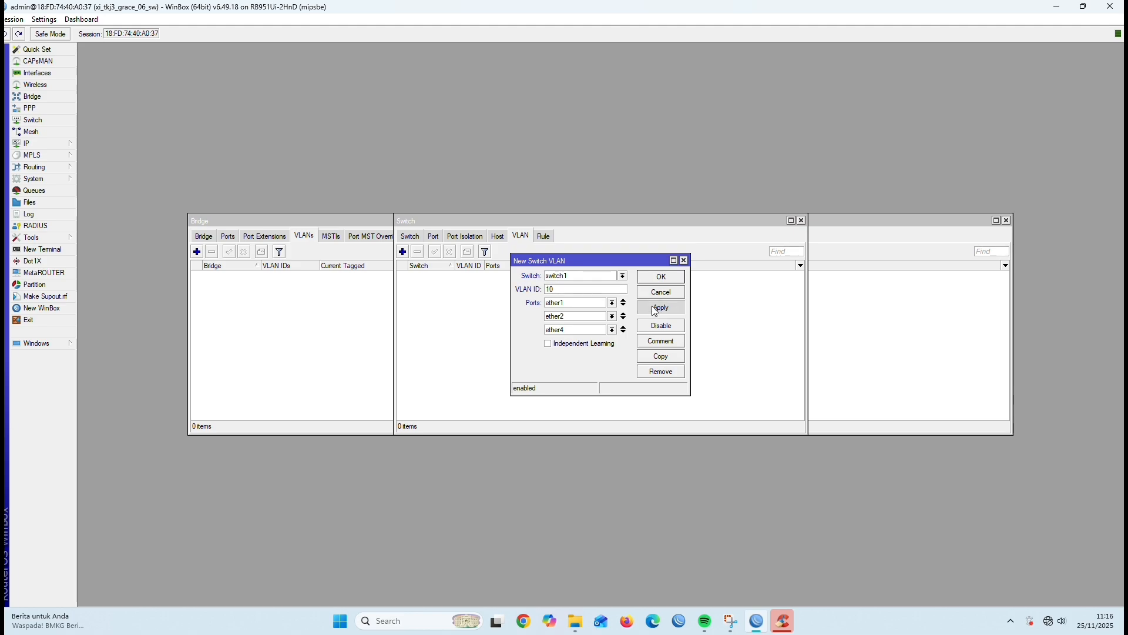
# Copy the VLAN 10 entry into a new switch1 VLAN with ID 20 and ports ether1 and ether3
pyautogui.click(661, 356)
pyautogui.click(589, 303)
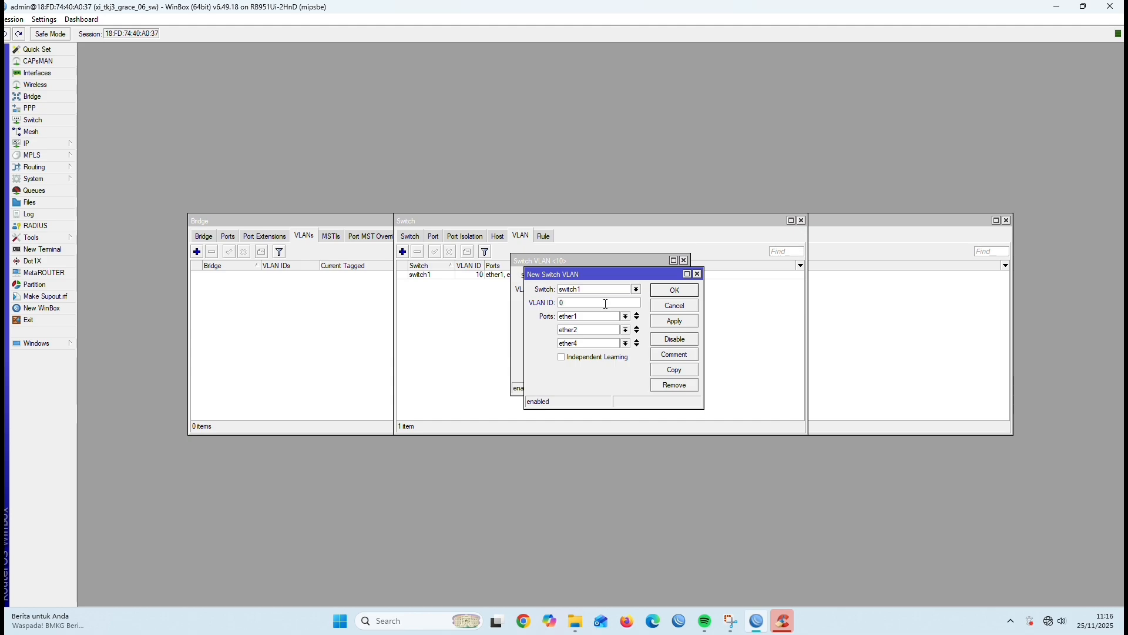
pyautogui.click(636, 342)
pyautogui.click(626, 330)
pyautogui.click(615, 355)
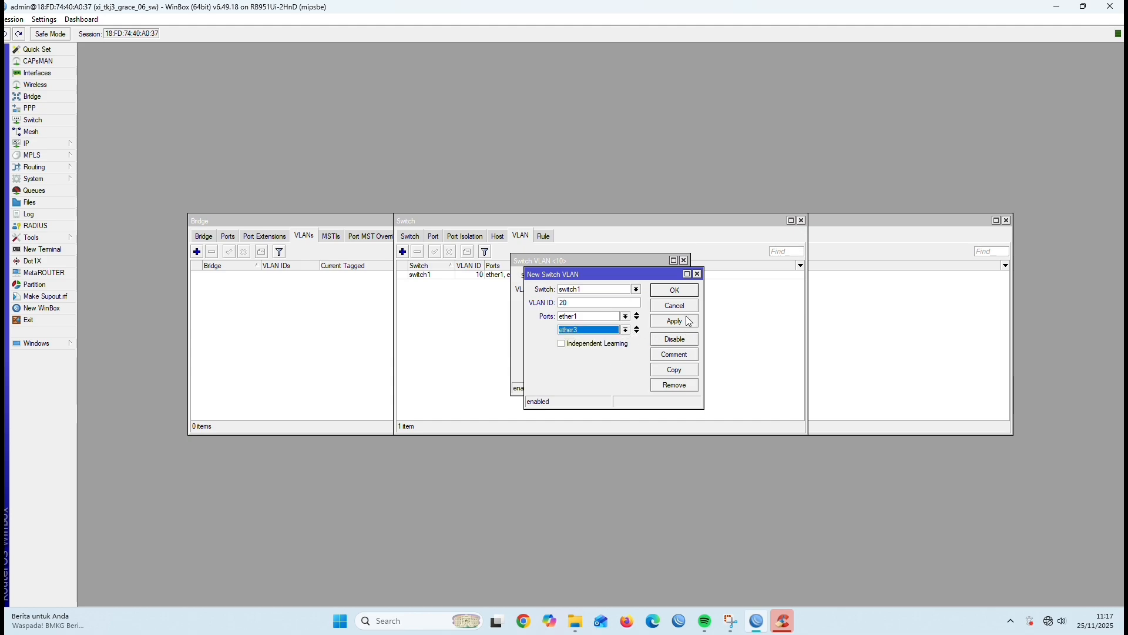
pyautogui.click(674, 321)
pyautogui.click(677, 291)
pyautogui.click(663, 279)
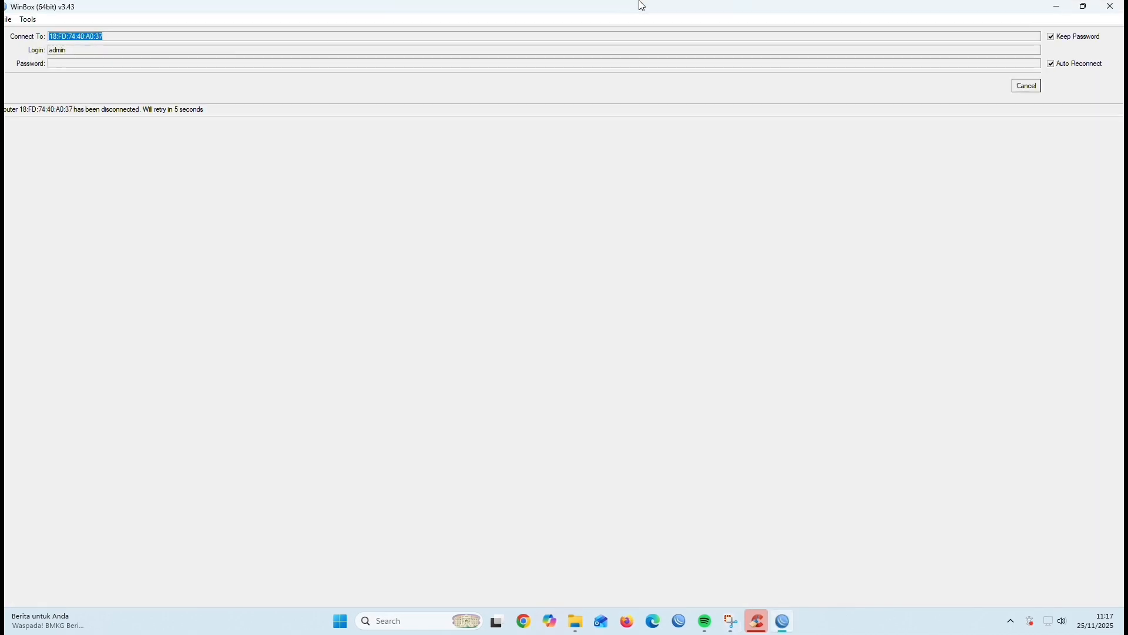
# Cancel the router reconnection, then run ipconfig in Command Prompt to examine the PC's IPv4 address and default gateway
pyautogui.click(1027, 88)
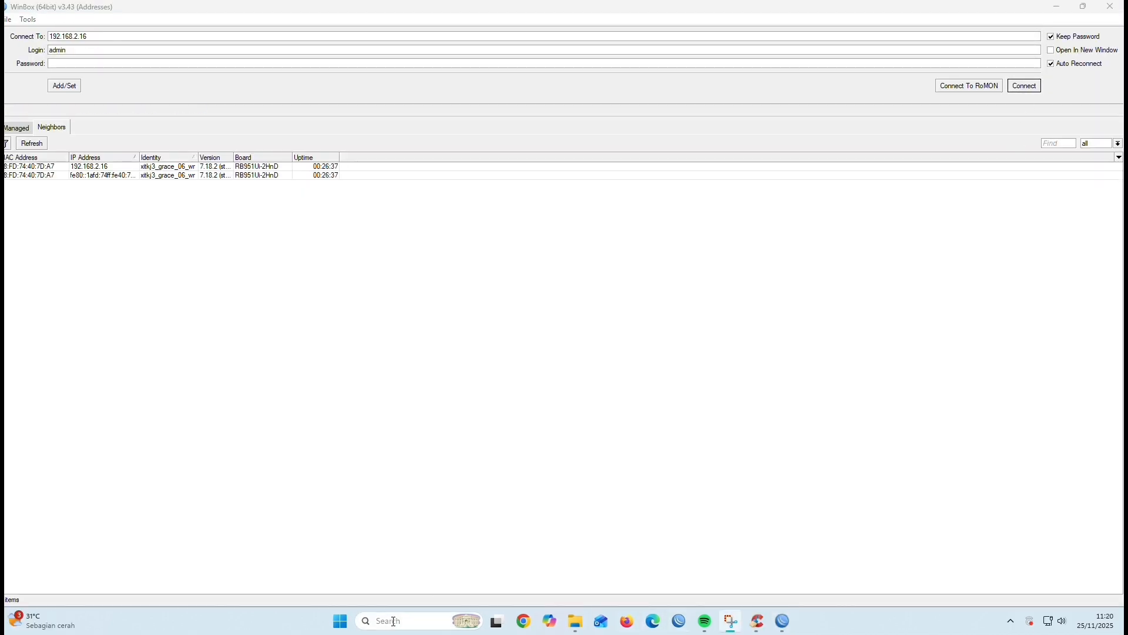
pyautogui.click(394, 621)
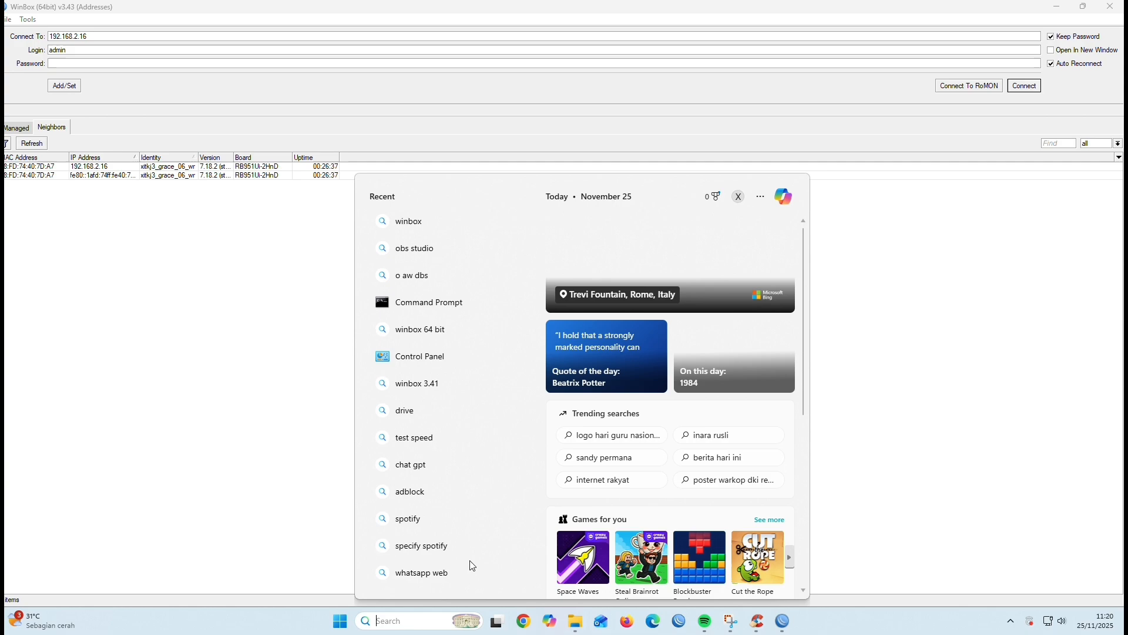
pyautogui.click(488, 298)
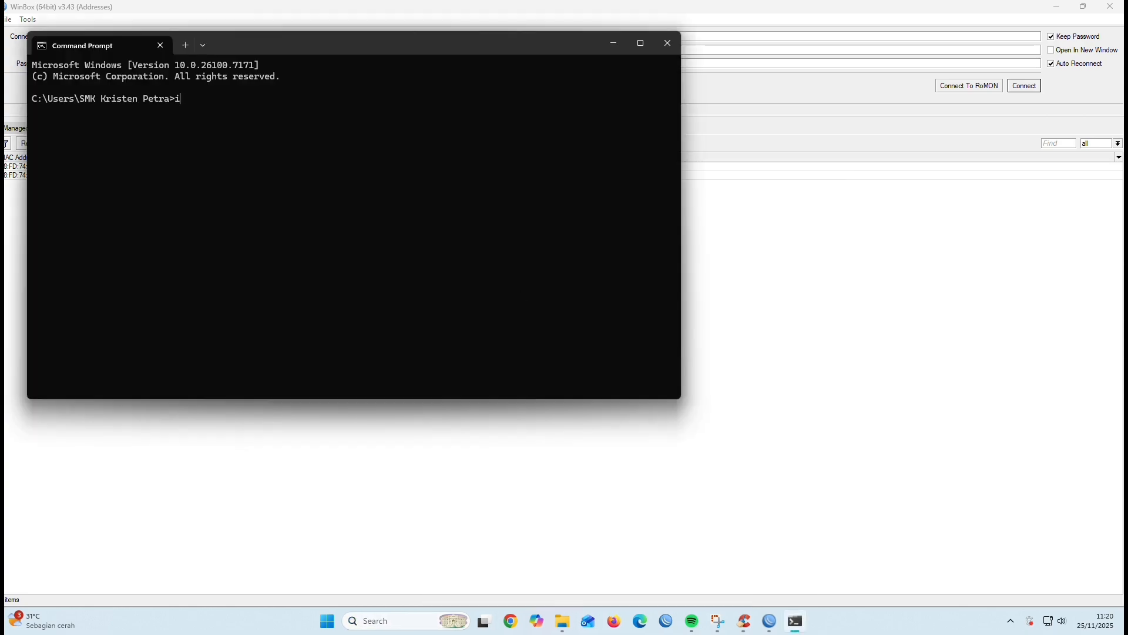
pyautogui.write('ipconfig')
pyautogui.press('Return')
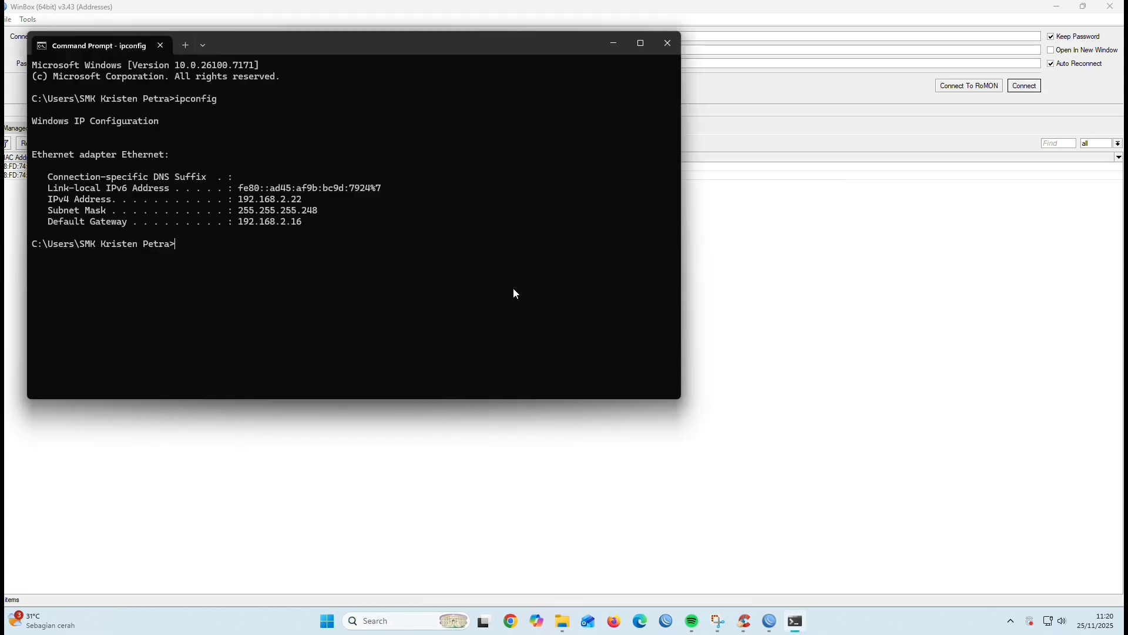
pyautogui.moveTo(322, 224); pyautogui.dragTo(233, 223)
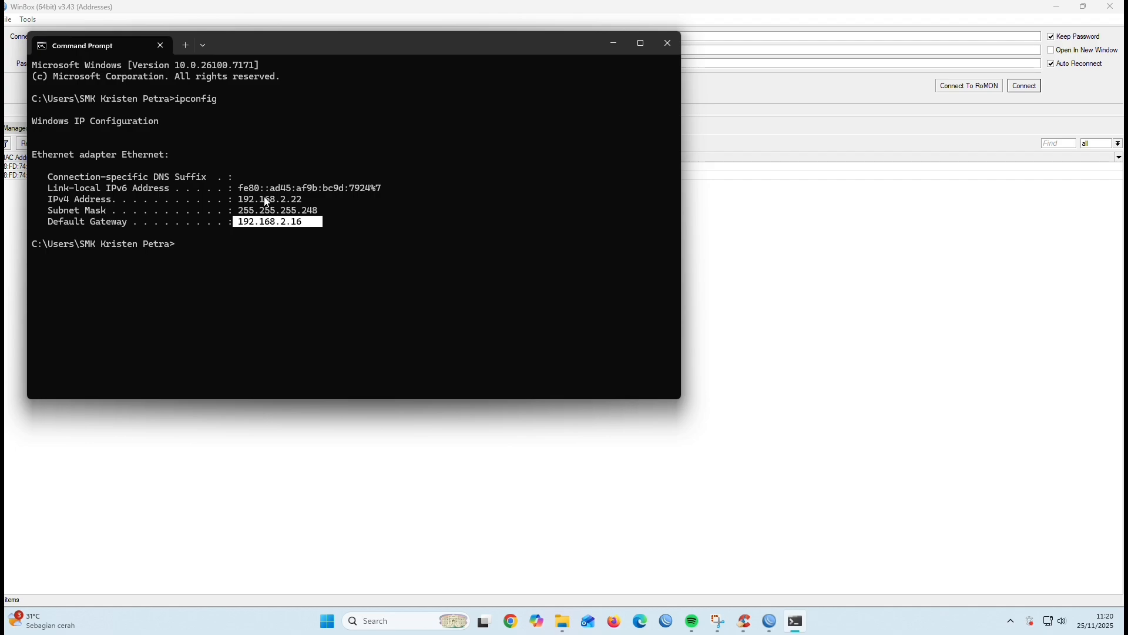
pyautogui.moveTo(308, 200); pyautogui.dragTo(230, 216)
pyautogui.click(613, 43)
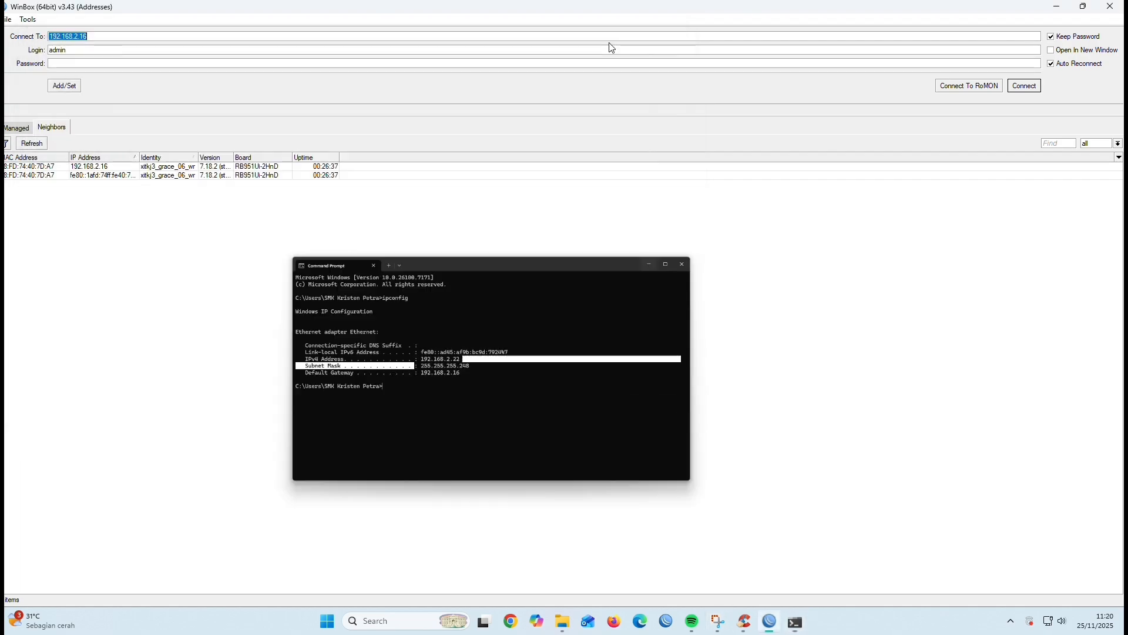
# Return to Command Prompt, maximize it and run ipconfig a second time to examine the default gateway
pyautogui.click(795, 621)
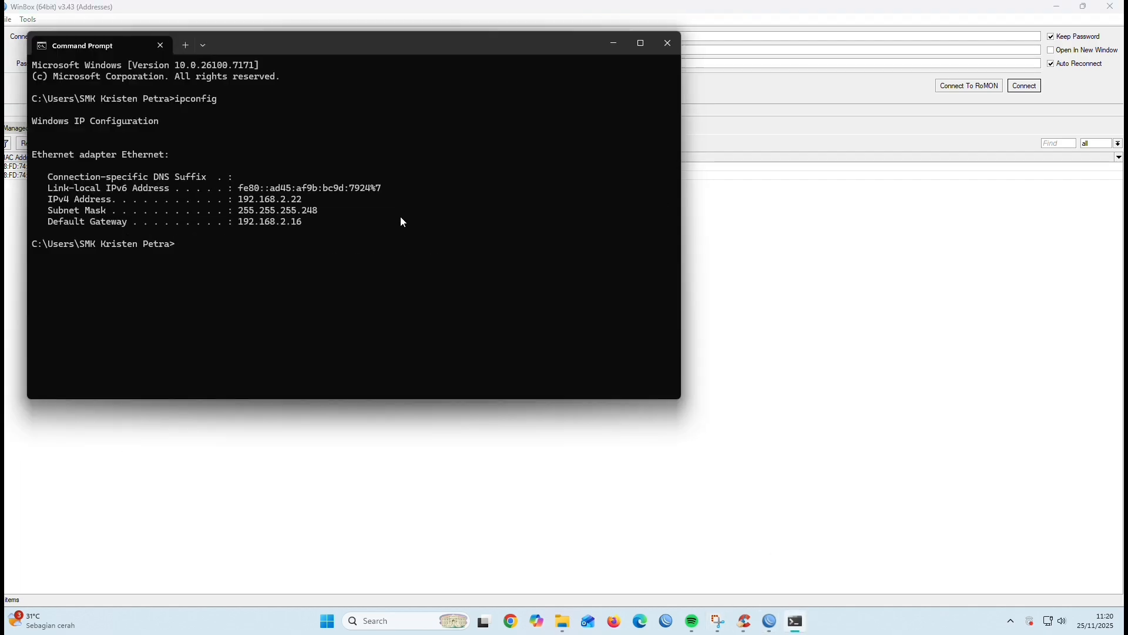
pyautogui.click(641, 43)
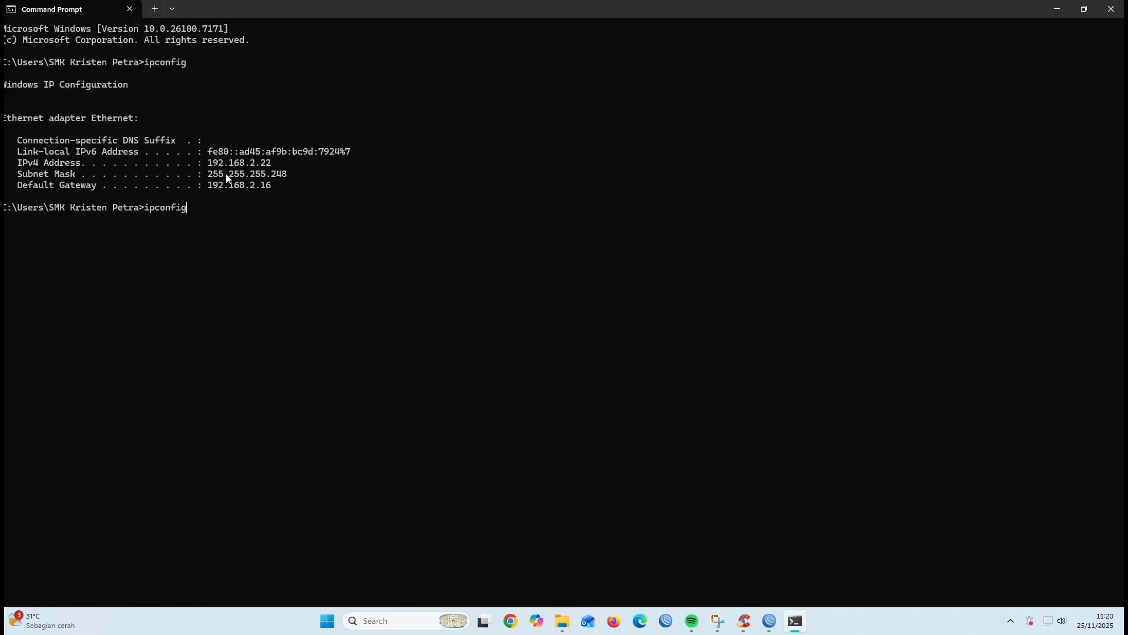
pyautogui.press('Return')
pyautogui.moveTo(297, 341); pyautogui.dragTo(194, 332)
pyautogui.click(444, 320)
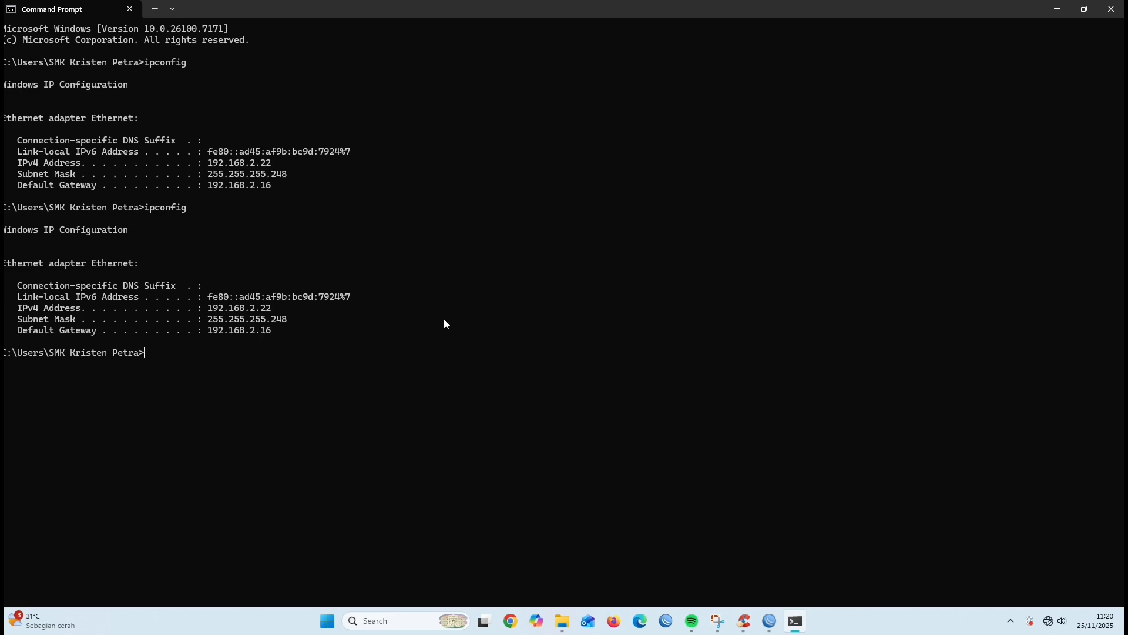
# Run ipconfig a third time and highlight the default gateway line in its output
pyautogui.write('ipconfig')
pyautogui.click(510, 67)
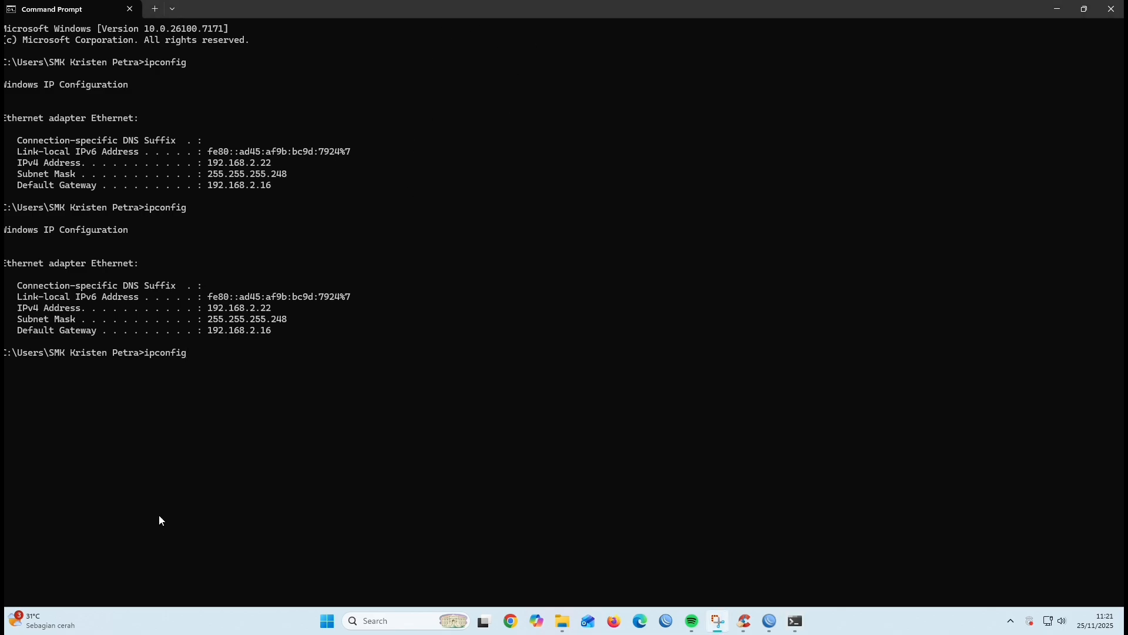
pyautogui.write('g')
pyautogui.click(189, 355)
pyautogui.press('Return')
pyautogui.press('Return')
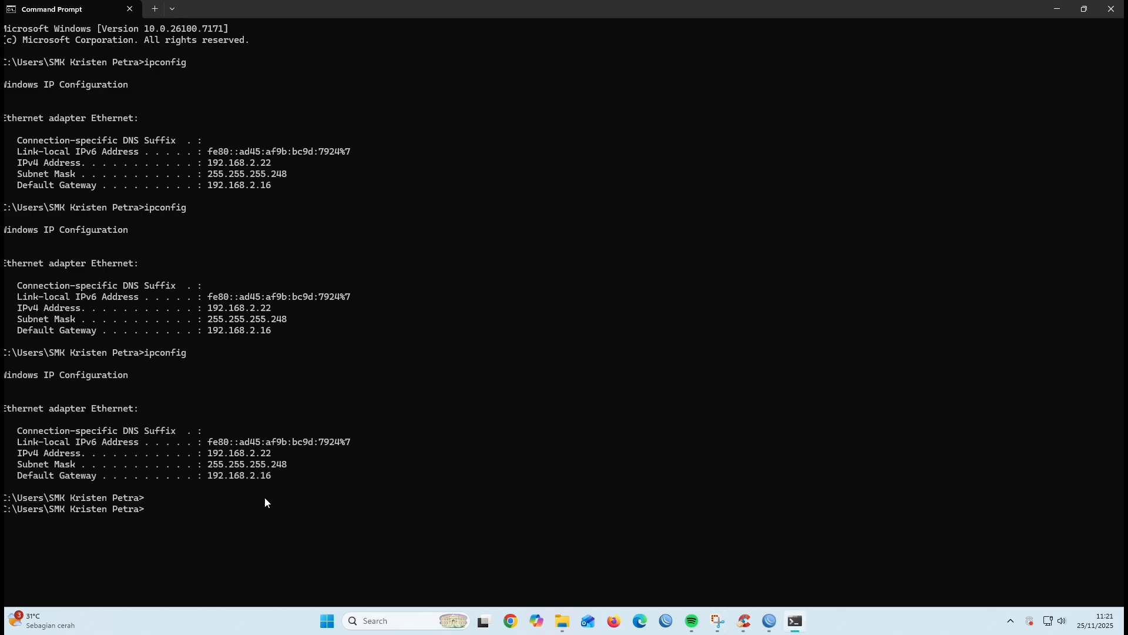
pyautogui.moveTo(275, 478); pyautogui.dragTo(102, 476)
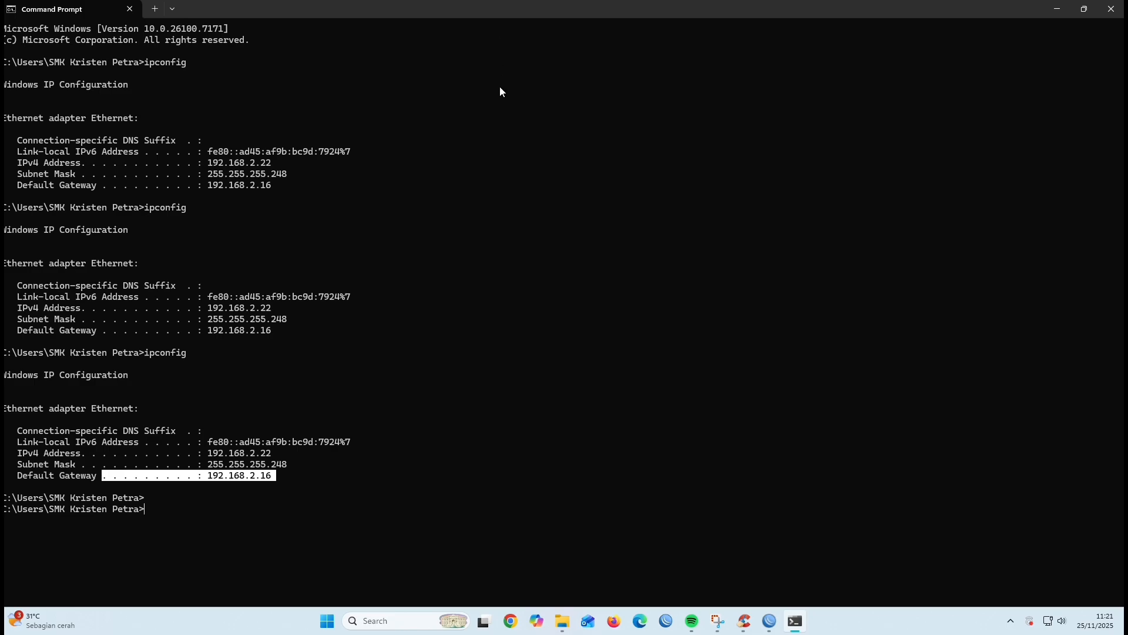